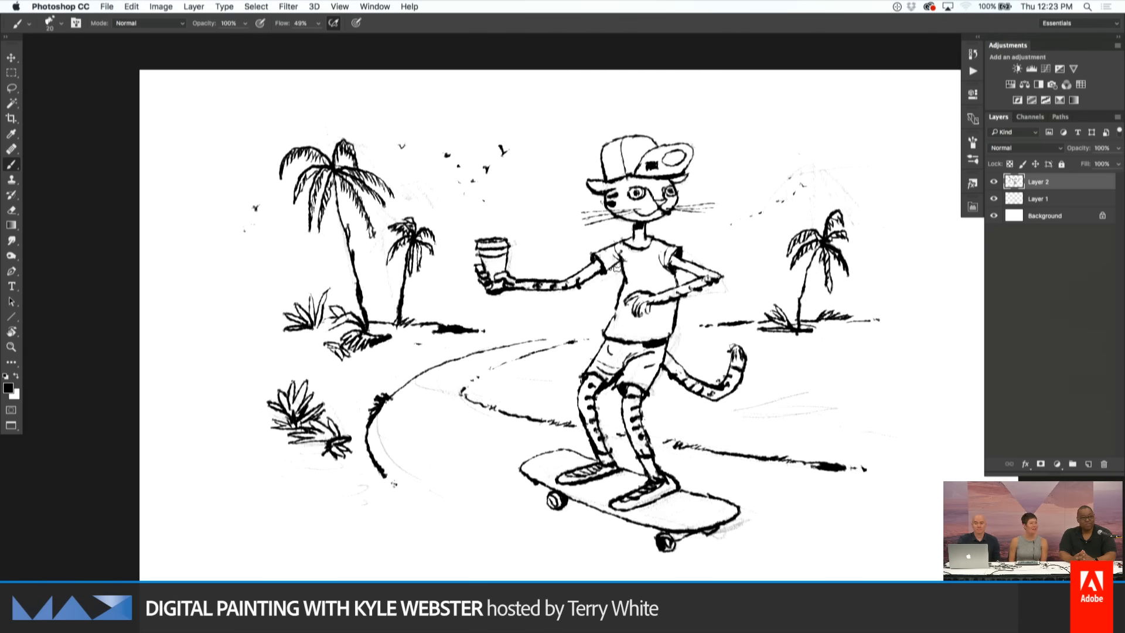
Hide the rough sketch on Layer 1 and choose a Kyle's Paintbox brush preset for painting the sky.
{"action": "left_click", "coordinate": [993, 198]}
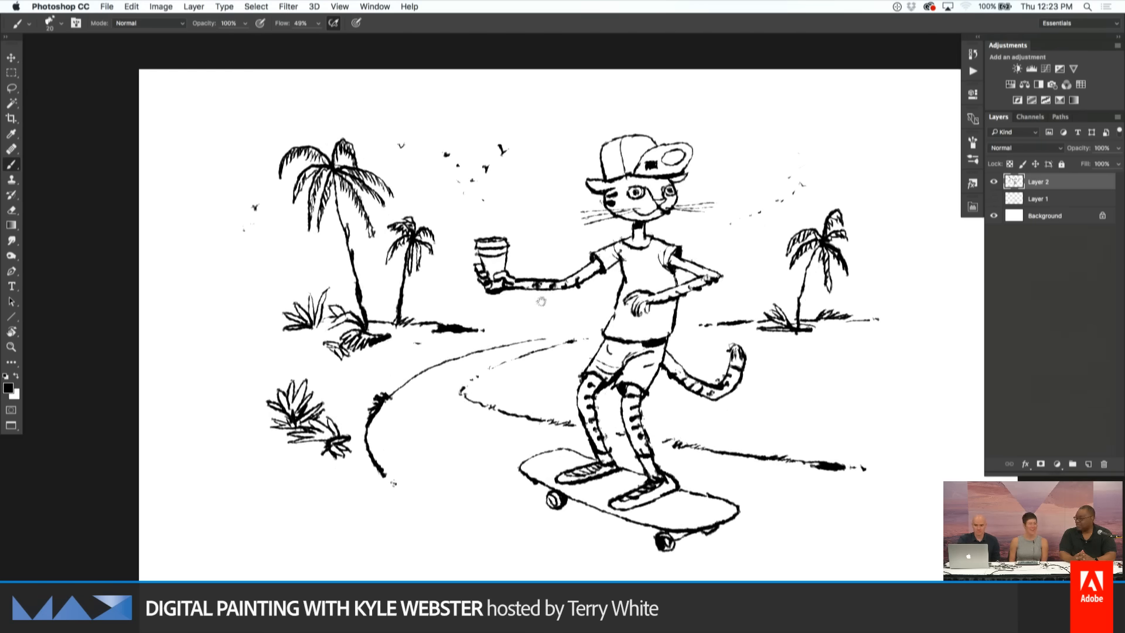
{"action": "mouse_move", "coordinate": [543, 263]}
{"action": "left_mouse_down"}
{"action": "mouse_move", "coordinate": [534, 297]}
{"action": "mouse_move", "coordinate": [521, 273]}
{"action": "mouse_move", "coordinate": [505, 275]}
{"action": "left_mouse_up"}
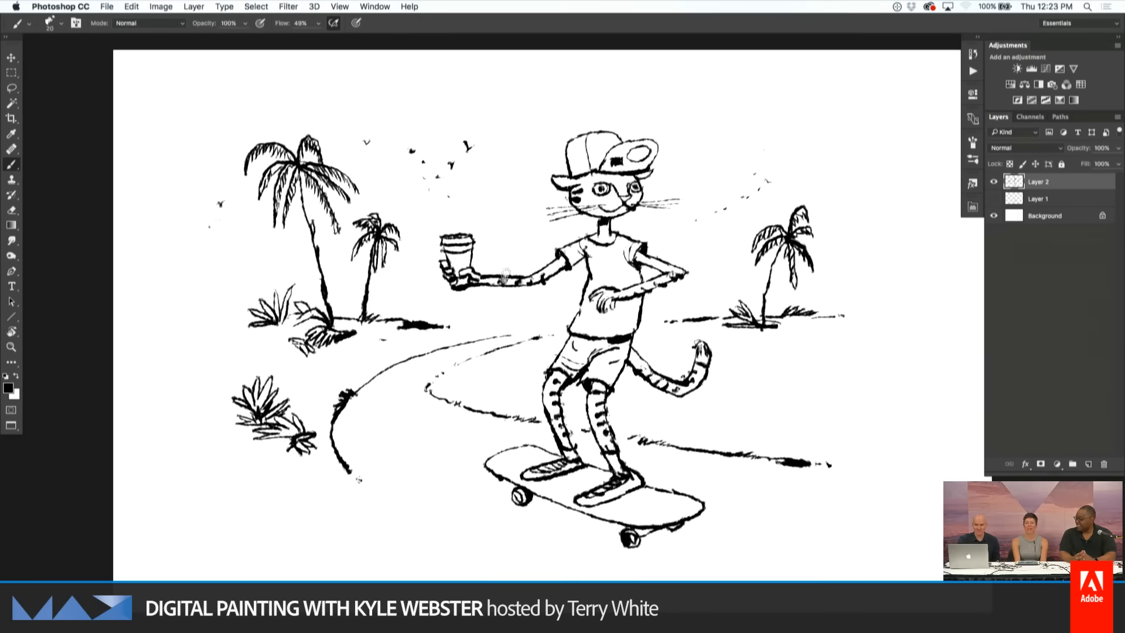
{"action": "left_click", "coordinate": [28, 26]}
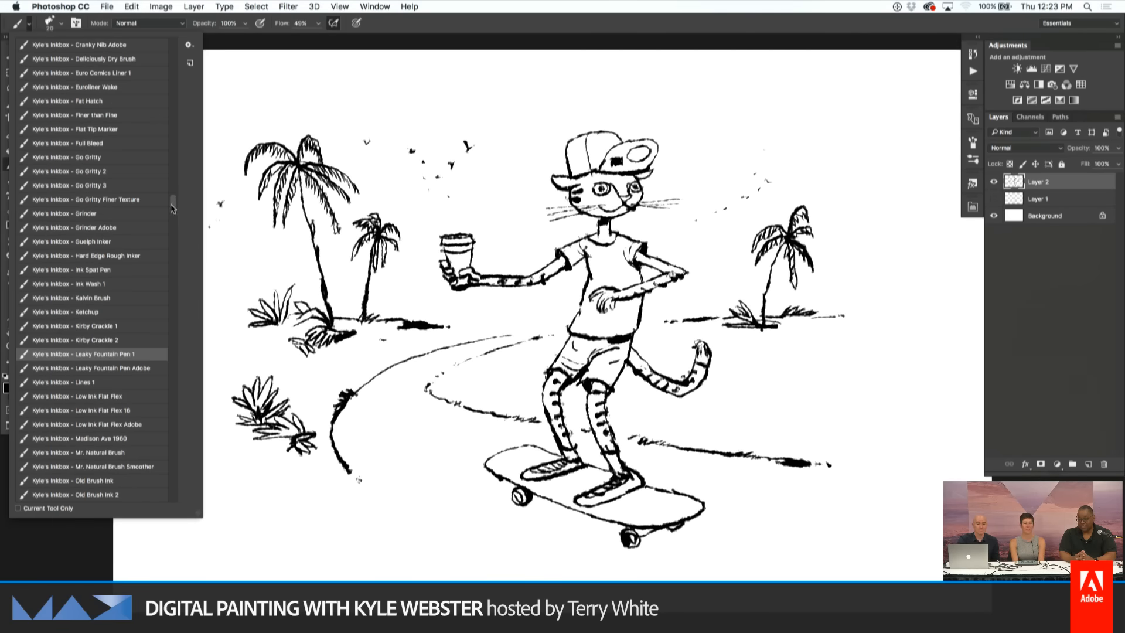
{"action": "mouse_move", "coordinate": [173, 208]}
{"action": "left_mouse_down"}
{"action": "mouse_move", "coordinate": [163, 300]}
{"action": "mouse_move", "coordinate": [159, 257]}
{"action": "left_mouse_up"}
{"action": "scroll", "coordinate": [159, 258], "scroll_direction": "down", "scroll_amount": 4}
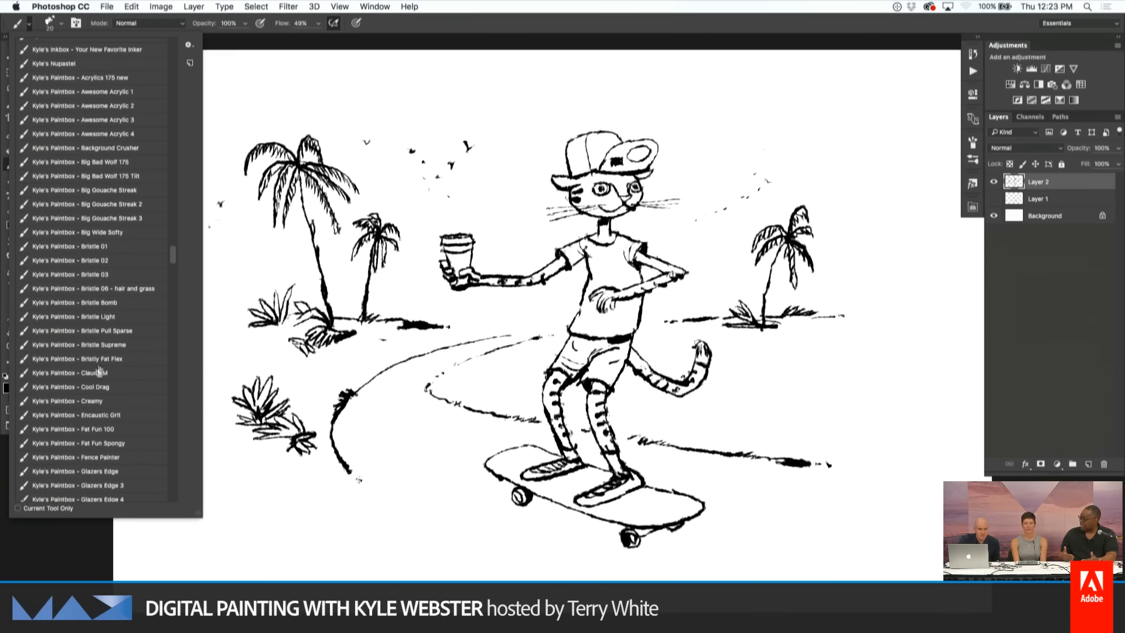
{"action": "left_click", "coordinate": [252, 348]}
Set the foreground colour to the soft teal 89d3c3.
{"action": "left_click", "coordinate": [8, 387]}
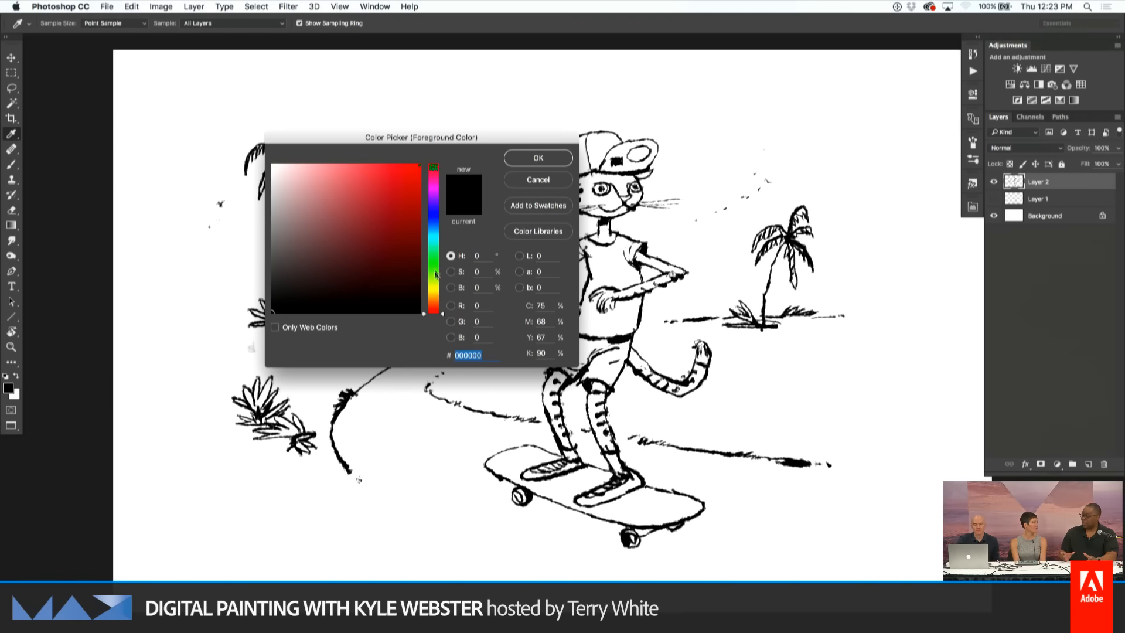
{"action": "left_click", "coordinate": [433, 247]}
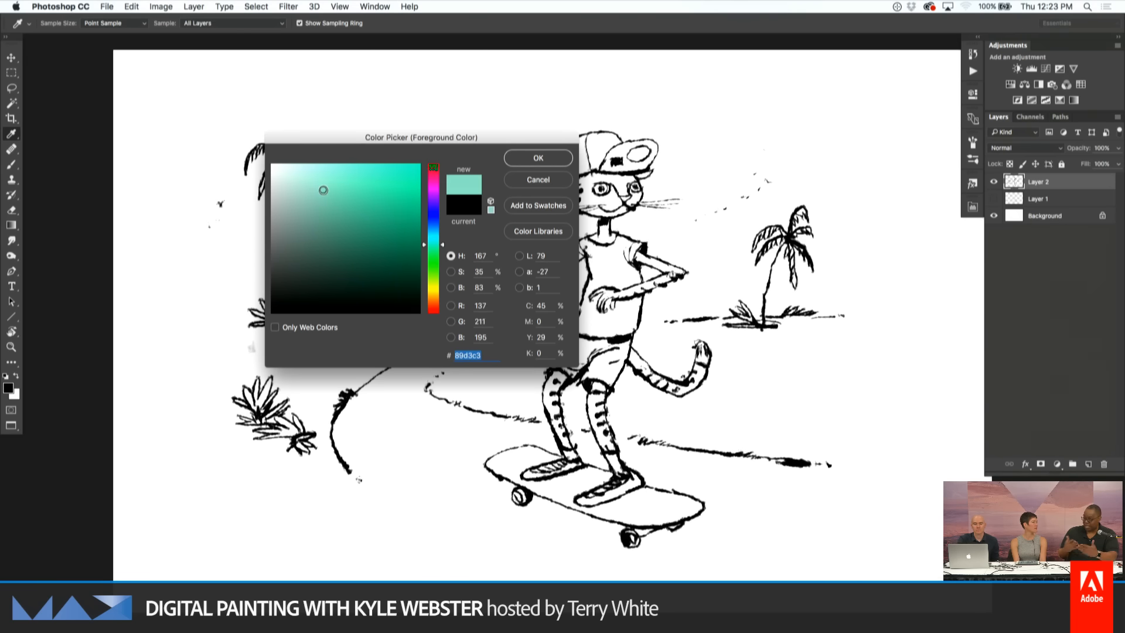
{"action": "key", "text": "Return"}
On Layer 2, paint a broad band of teal sky in varied tints behind the cat's cap, from the tall palm to the far-right palm.
{"action": "left_click_drag", "start_coordinate": [484, 224], "coordinate": [472, 234]}
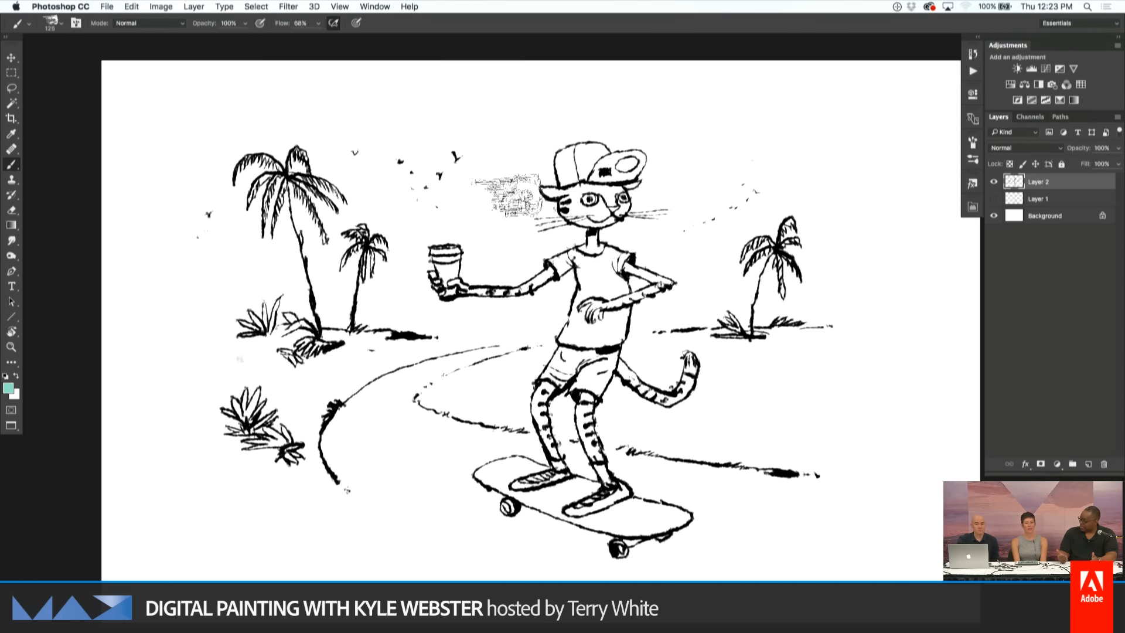
{"action": "mouse_move", "coordinate": [492, 205]}
{"action": "left_mouse_down"}
{"action": "mouse_move", "coordinate": [478, 194]}
{"action": "mouse_move", "coordinate": [503, 158]}
{"action": "left_mouse_up"}
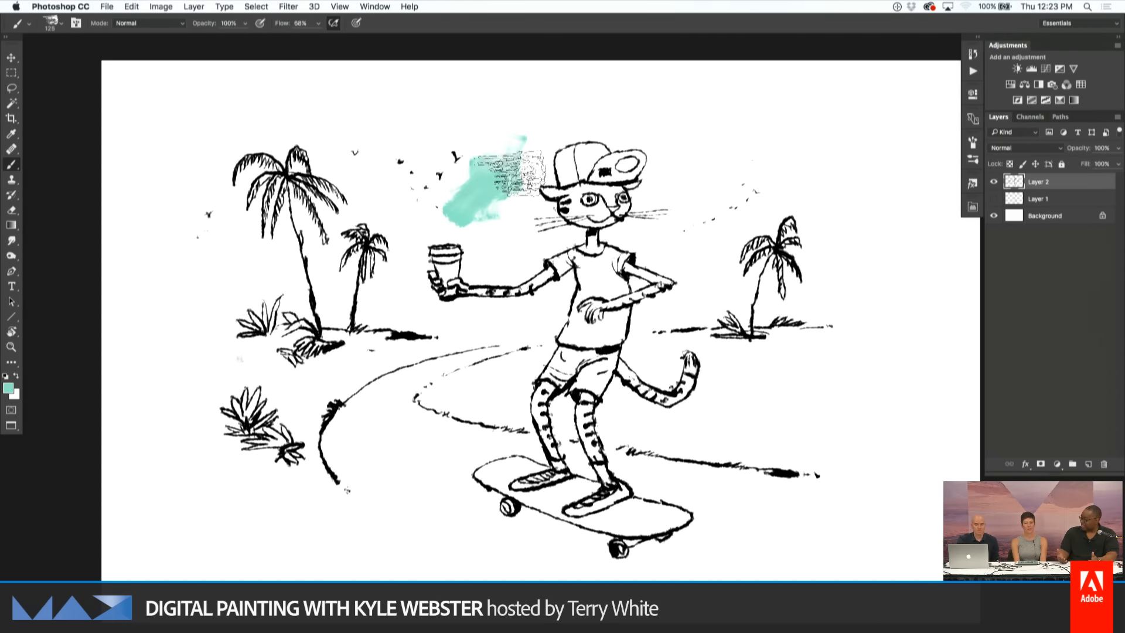
{"action": "mouse_move", "coordinate": [510, 237]}
{"action": "left_mouse_down"}
{"action": "mouse_move", "coordinate": [520, 155]}
{"action": "mouse_move", "coordinate": [540, 152]}
{"action": "mouse_move", "coordinate": [543, 129]}
{"action": "mouse_move", "coordinate": [500, 137]}
{"action": "mouse_move", "coordinate": [493, 155]}
{"action": "mouse_move", "coordinate": [479, 138]}
{"action": "mouse_move", "coordinate": [485, 164]}
{"action": "mouse_move", "coordinate": [493, 126]}
{"action": "mouse_move", "coordinate": [474, 176]}
{"action": "mouse_move", "coordinate": [442, 145]}
{"action": "mouse_move", "coordinate": [487, 139]}
{"action": "mouse_move", "coordinate": [480, 190]}
{"action": "mouse_move", "coordinate": [529, 152]}
{"action": "mouse_move", "coordinate": [538, 158]}
{"action": "mouse_move", "coordinate": [538, 134]}
{"action": "mouse_move", "coordinate": [608, 114]}
{"action": "mouse_move", "coordinate": [619, 129]}
{"action": "mouse_move", "coordinate": [654, 126]}
{"action": "mouse_move", "coordinate": [553, 117]}
{"action": "mouse_move", "coordinate": [587, 108]}
{"action": "mouse_move", "coordinate": [456, 118]}
{"action": "mouse_move", "coordinate": [438, 133]}
{"action": "mouse_move", "coordinate": [441, 120]}
{"action": "mouse_move", "coordinate": [376, 145]}
{"action": "mouse_move", "coordinate": [374, 161]}
{"action": "mouse_move", "coordinate": [365, 130]}
{"action": "mouse_move", "coordinate": [324, 141]}
{"action": "left_mouse_up"}
{"action": "left_click", "coordinate": [459, 143], "text": "alt"}
{"action": "mouse_move", "coordinate": [501, 127]}
{"action": "left_mouse_down"}
{"action": "mouse_move", "coordinate": [520, 167]}
{"action": "mouse_move", "coordinate": [476, 122]}
{"action": "mouse_move", "coordinate": [539, 118]}
{"action": "mouse_move", "coordinate": [531, 160]}
{"action": "mouse_move", "coordinate": [588, 124]}
{"action": "mouse_move", "coordinate": [670, 126]}
{"action": "mouse_move", "coordinate": [715, 162]}
{"action": "mouse_move", "coordinate": [728, 152]}
{"action": "mouse_move", "coordinate": [712, 181]}
{"action": "mouse_move", "coordinate": [737, 165]}
{"action": "mouse_move", "coordinate": [730, 128]}
{"action": "mouse_move", "coordinate": [588, 130]}
{"action": "mouse_move", "coordinate": [733, 141]}
{"action": "mouse_move", "coordinate": [694, 195]}
{"action": "mouse_move", "coordinate": [773, 146]}
{"action": "mouse_move", "coordinate": [782, 177]}
{"action": "mouse_move", "coordinate": [800, 156]}
{"action": "mouse_move", "coordinate": [806, 181]}
{"action": "mouse_move", "coordinate": [786, 180]}
{"action": "mouse_move", "coordinate": [758, 206]}
{"action": "mouse_move", "coordinate": [782, 171]}
{"action": "mouse_move", "coordinate": [741, 145]}
{"action": "mouse_move", "coordinate": [821, 143]}
{"action": "mouse_move", "coordinate": [808, 179]}
{"action": "mouse_move", "coordinate": [822, 157]}
{"action": "mouse_move", "coordinate": [831, 183]}
{"action": "mouse_move", "coordinate": [744, 125]}
{"action": "left_mouse_up"}
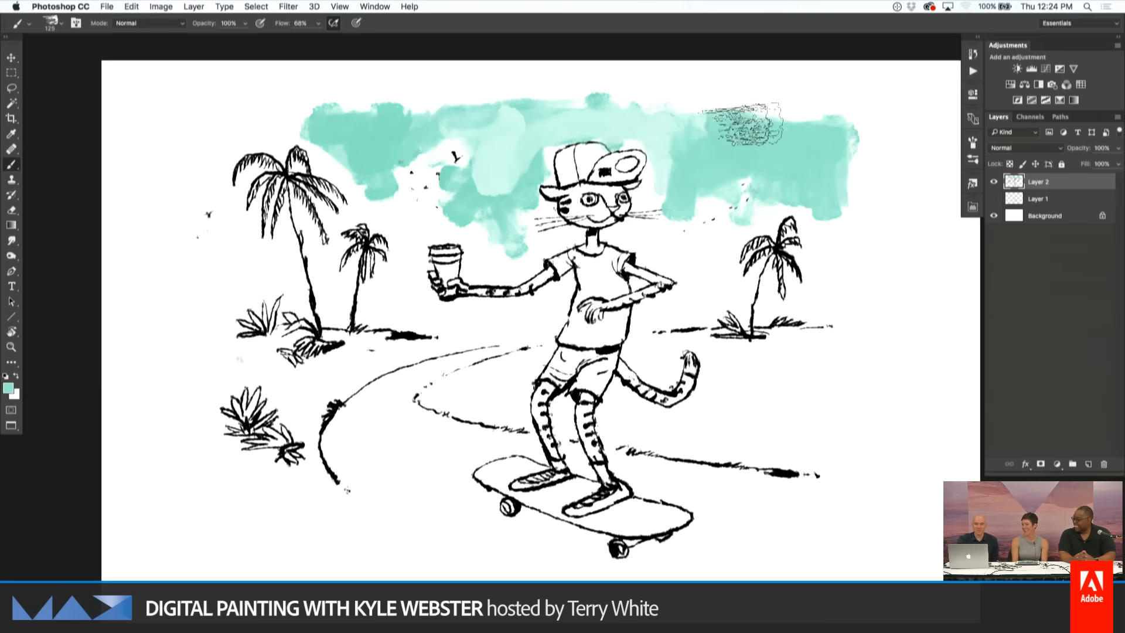
Sample lighter and darker teals from the sky and paint blended strokes from the cap down toward the right palm.
{"action": "left_click", "coordinate": [624, 126], "text": "alt"}
{"action": "mouse_move", "coordinate": [675, 150]}
{"action": "left_mouse_down"}
{"action": "mouse_move", "coordinate": [732, 153]}
{"action": "mouse_move", "coordinate": [747, 183]}
{"action": "mouse_move", "coordinate": [730, 126]}
{"action": "mouse_move", "coordinate": [669, 140]}
{"action": "mouse_move", "coordinate": [676, 179]}
{"action": "mouse_move", "coordinate": [661, 187]}
{"action": "mouse_move", "coordinate": [709, 176]}
{"action": "mouse_move", "coordinate": [727, 210]}
{"action": "mouse_move", "coordinate": [686, 236]}
{"action": "mouse_move", "coordinate": [659, 239]}
{"action": "mouse_move", "coordinate": [662, 227]}
{"action": "mouse_move", "coordinate": [668, 251]}
{"action": "left_mouse_up"}
{"action": "left_click", "coordinate": [758, 170], "text": "alt"}
{"action": "mouse_move", "coordinate": [744, 182]}
{"action": "left_mouse_down"}
{"action": "mouse_move", "coordinate": [692, 240]}
{"action": "mouse_move", "coordinate": [706, 214]}
{"action": "mouse_move", "coordinate": [715, 296]}
{"action": "mouse_move", "coordinate": [753, 201]}
{"action": "left_mouse_up"}
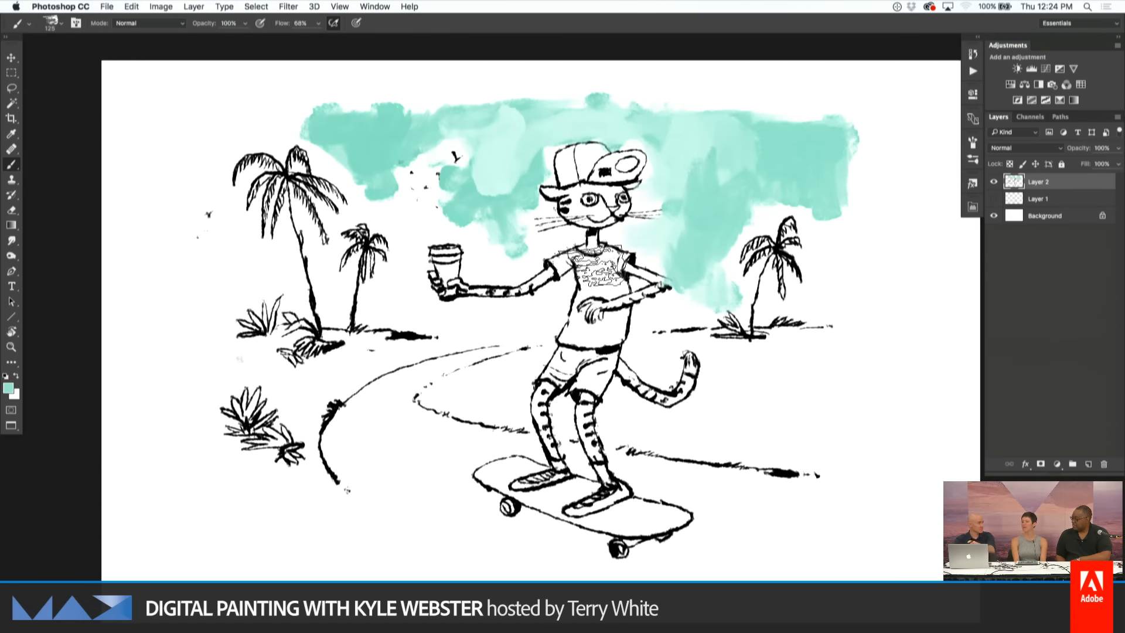
Extend the sky with sampled teals around the tall left palm and blend more strokes between it and the cat's cap.
{"action": "left_click", "coordinate": [469, 143], "text": "alt"}
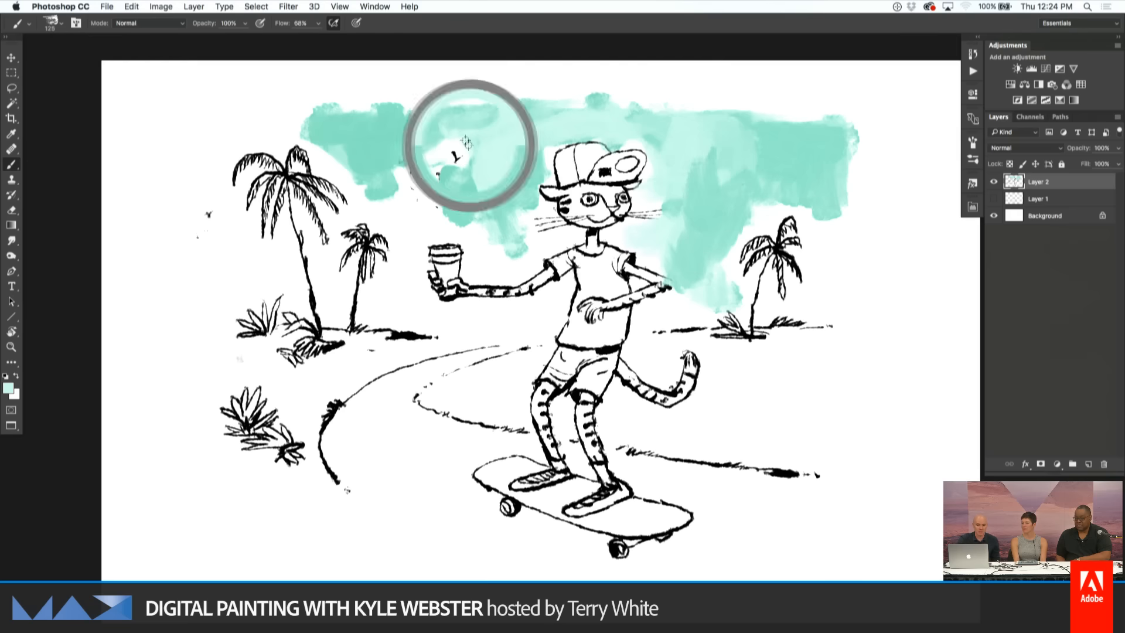
{"action": "mouse_move", "coordinate": [343, 155]}
{"action": "left_mouse_down"}
{"action": "mouse_move", "coordinate": [293, 118]}
{"action": "mouse_move", "coordinate": [305, 126]}
{"action": "mouse_move", "coordinate": [268, 124]}
{"action": "mouse_move", "coordinate": [264, 141]}
{"action": "mouse_move", "coordinate": [235, 131]}
{"action": "left_mouse_up"}
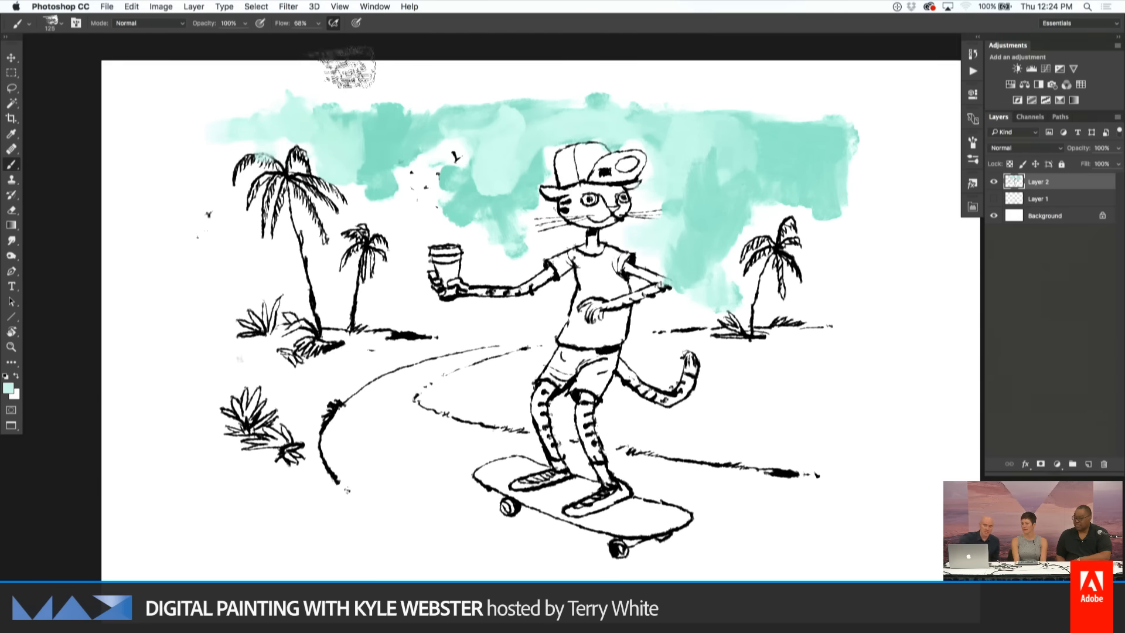
{"action": "mouse_move", "coordinate": [217, 178]}
{"action": "left_mouse_down"}
{"action": "mouse_move", "coordinate": [210, 227]}
{"action": "mouse_move", "coordinate": [223, 252]}
{"action": "left_mouse_up"}
{"action": "left_click", "coordinate": [378, 159], "text": "alt"}
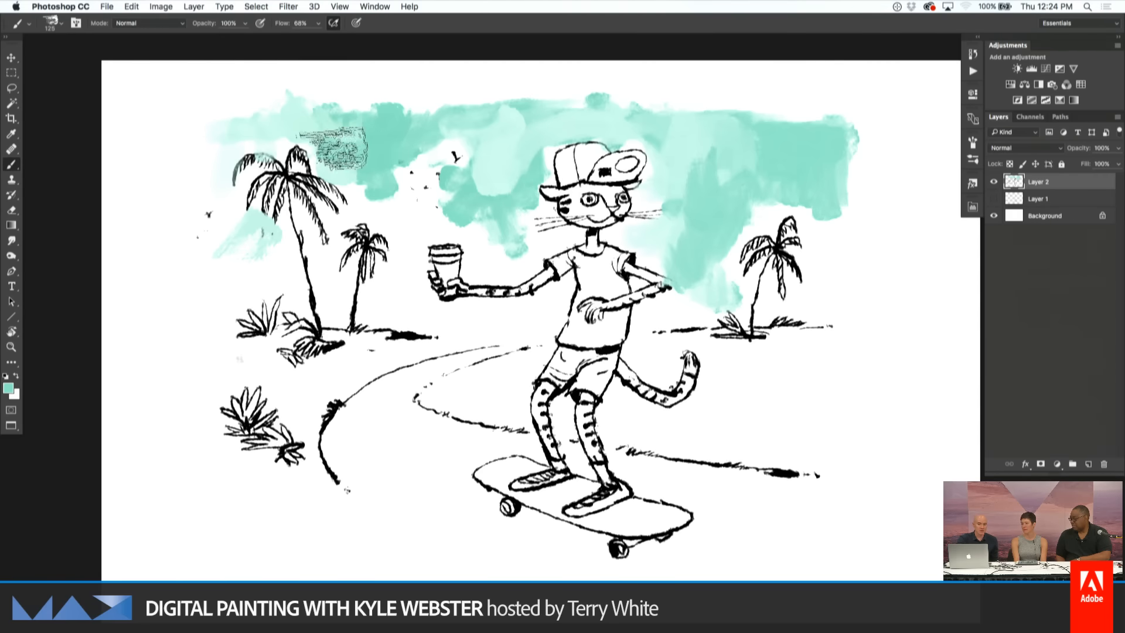
{"action": "mouse_move", "coordinate": [353, 180]}
{"action": "left_mouse_down"}
{"action": "mouse_move", "coordinate": [389, 213]}
{"action": "mouse_move", "coordinate": [434, 141]}
{"action": "mouse_move", "coordinate": [463, 154]}
{"action": "left_mouse_up"}
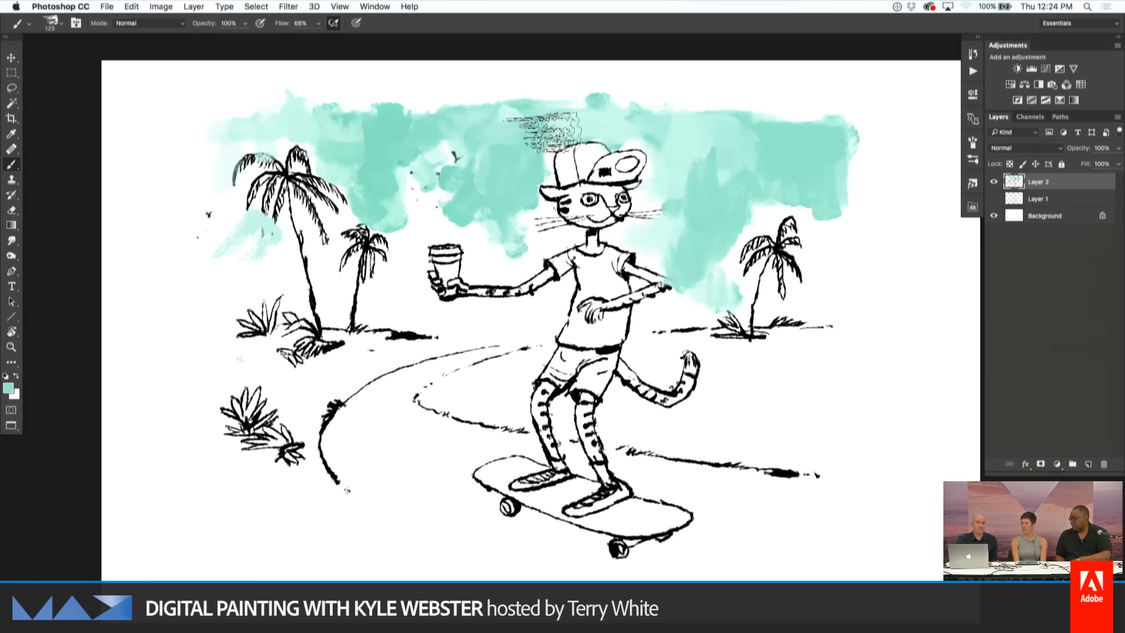
{"action": "mouse_move", "coordinate": [633, 147]}
{"action": "left_mouse_down"}
{"action": "mouse_move", "coordinate": [666, 176]}
{"action": "mouse_move", "coordinate": [636, 132]}
{"action": "mouse_move", "coordinate": [705, 172]}
{"action": "left_mouse_up"}
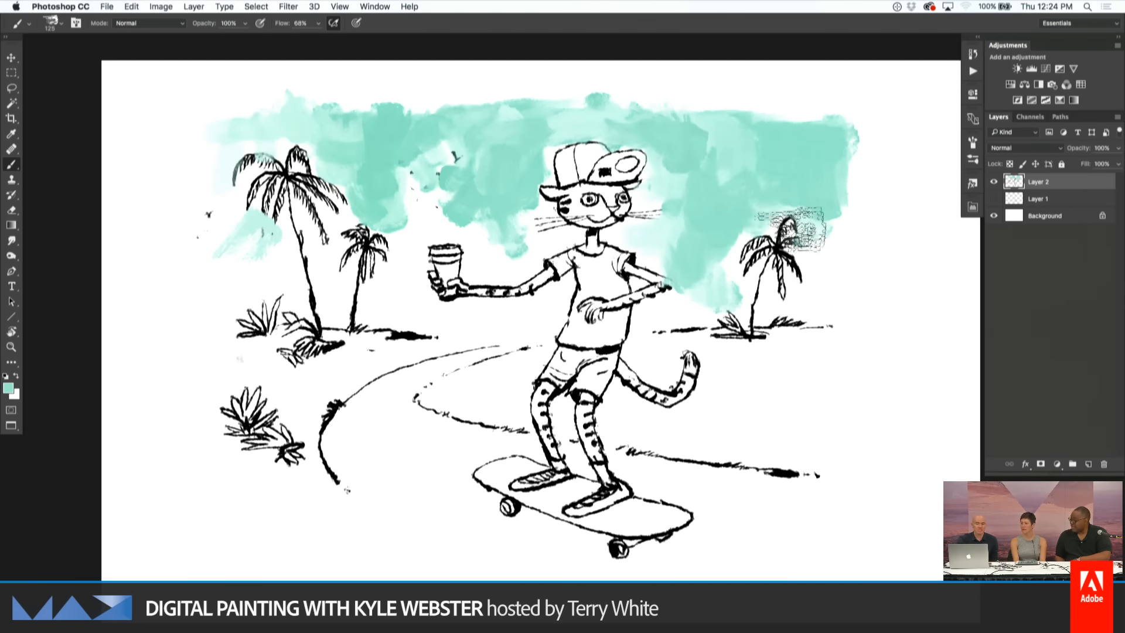
Fill the sky around the right palm and behind the coffee cup with sampled light and mid teals.
{"action": "mouse_move", "coordinate": [779, 227]}
{"action": "left_mouse_down"}
{"action": "mouse_move", "coordinate": [825, 220]}
{"action": "mouse_move", "coordinate": [844, 289]}
{"action": "mouse_move", "coordinate": [828, 243]}
{"action": "mouse_move", "coordinate": [818, 301]}
{"action": "left_mouse_up"}
{"action": "left_click", "coordinate": [798, 294], "text": "alt"}
{"action": "left_click", "coordinate": [817, 251], "text": "alt"}
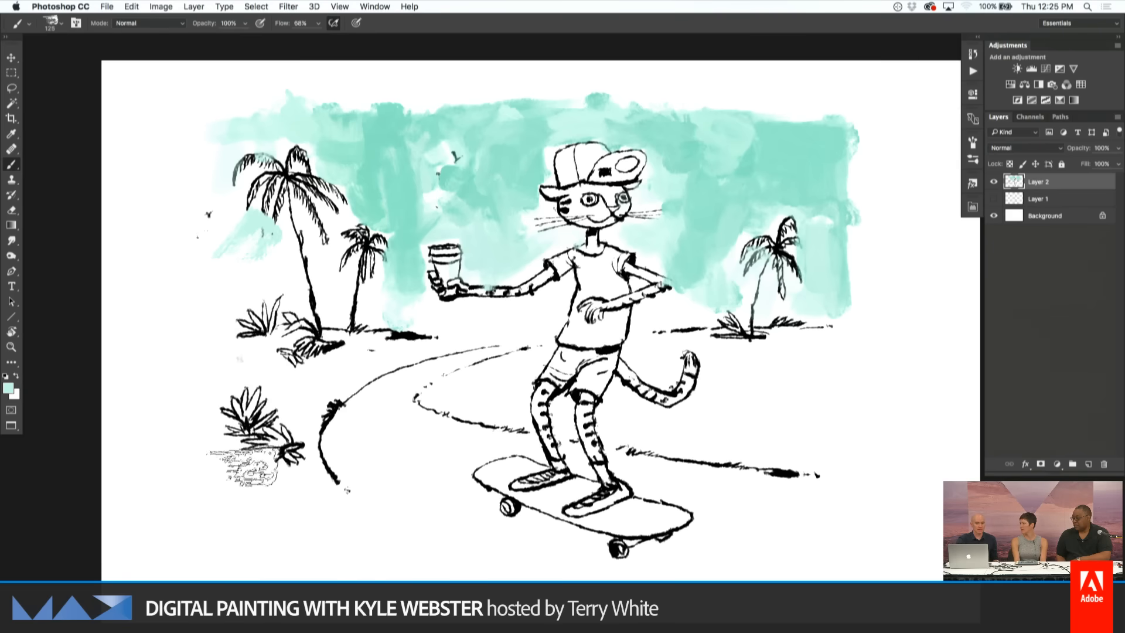
Try a pale teal patch in the lower-left corner of the canvas and undo it.
{"action": "mouse_move", "coordinate": [207, 563]}
{"action": "left_mouse_down"}
{"action": "mouse_move", "coordinate": [209, 518]}
{"action": "mouse_move", "coordinate": [196, 509]}
{"action": "mouse_move", "coordinate": [159, 523]}
{"action": "mouse_move", "coordinate": [167, 567]}
{"action": "mouse_move", "coordinate": [205, 549]}
{"action": "mouse_move", "coordinate": [220, 559]}
{"action": "mouse_move", "coordinate": [235, 541]}
{"action": "left_mouse_up"}
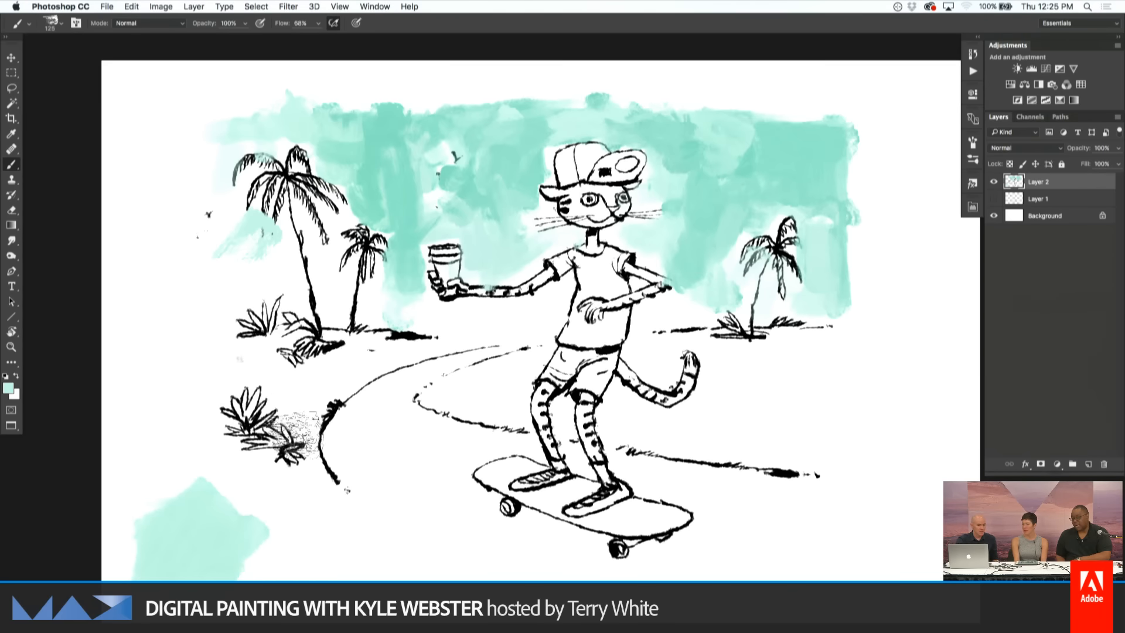
{"action": "key", "text": "super+z"}
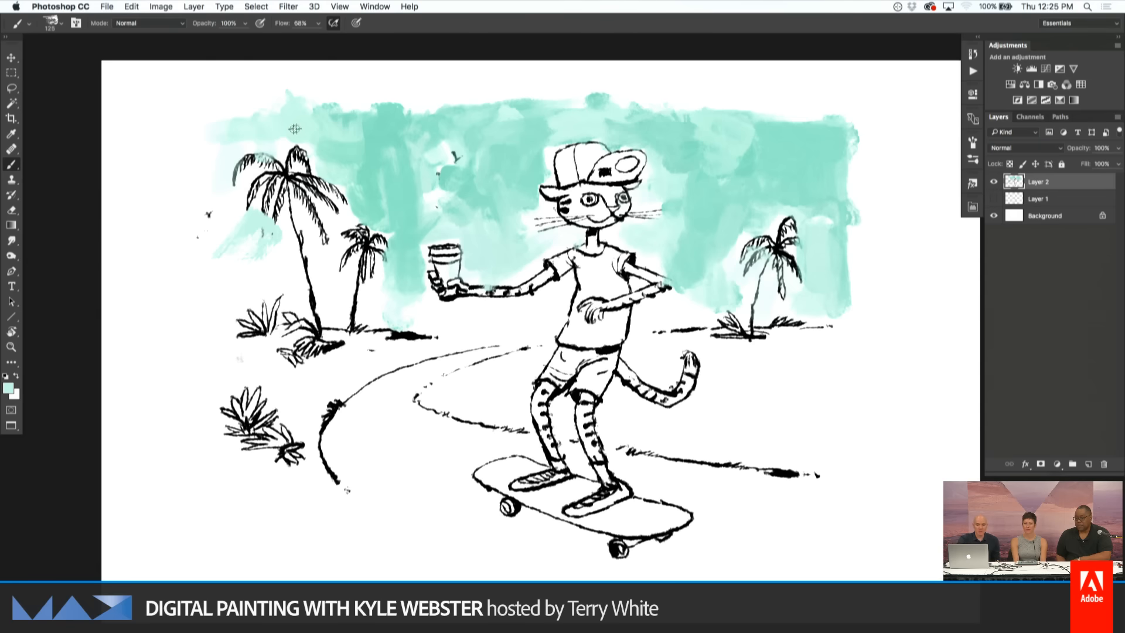
Paint pale teal beside the tall left palm and roughen the sky's left edge with sampled white.
{"action": "mouse_move", "coordinate": [212, 121]}
{"action": "left_mouse_down"}
{"action": "mouse_move", "coordinate": [193, 167]}
{"action": "mouse_move", "coordinate": [220, 207]}
{"action": "mouse_move", "coordinate": [210, 239]}
{"action": "mouse_move", "coordinate": [189, 153]}
{"action": "mouse_move", "coordinate": [177, 231]}
{"action": "left_mouse_up"}
{"action": "left_click", "coordinate": [163, 199], "text": "alt"}
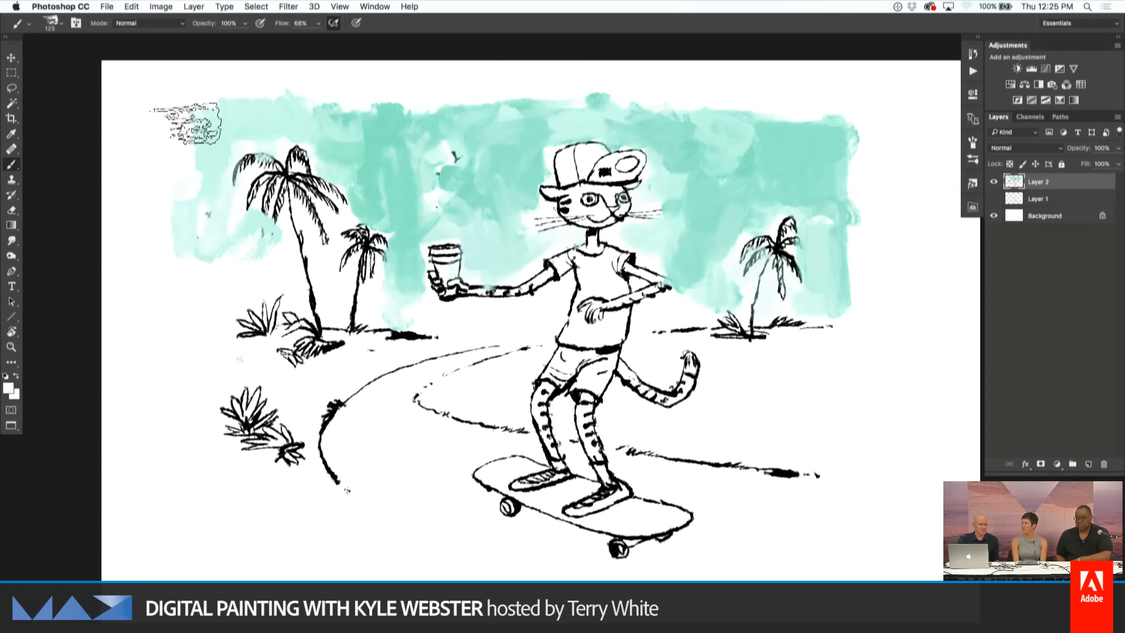
{"action": "mouse_move", "coordinate": [188, 122]}
{"action": "left_mouse_down"}
{"action": "mouse_move", "coordinate": [196, 144]}
{"action": "mouse_move", "coordinate": [179, 184]}
{"action": "left_mouse_up"}
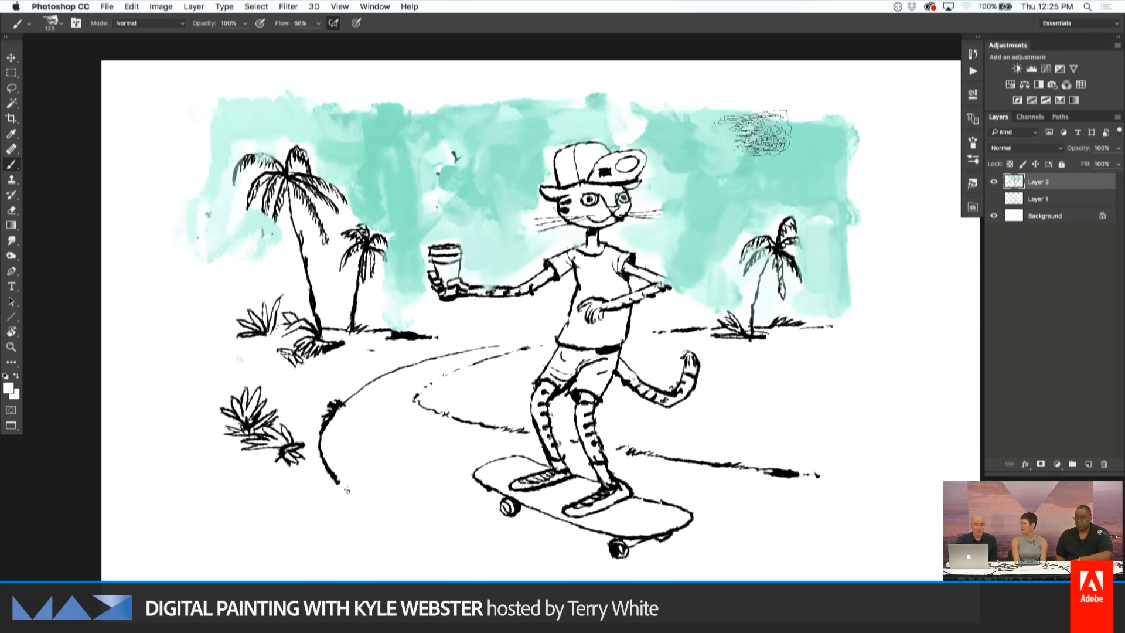
Break up the sky's right edge with white strokes and add sampled teal touches above and beside the right palm.
{"action": "left_click_drag", "start_coordinate": [754, 163], "coordinate": [770, 137]}
{"action": "mouse_move", "coordinate": [789, 196]}
{"action": "left_mouse_down"}
{"action": "mouse_move", "coordinate": [819, 142]}
{"action": "mouse_move", "coordinate": [833, 140]}
{"action": "left_mouse_up"}
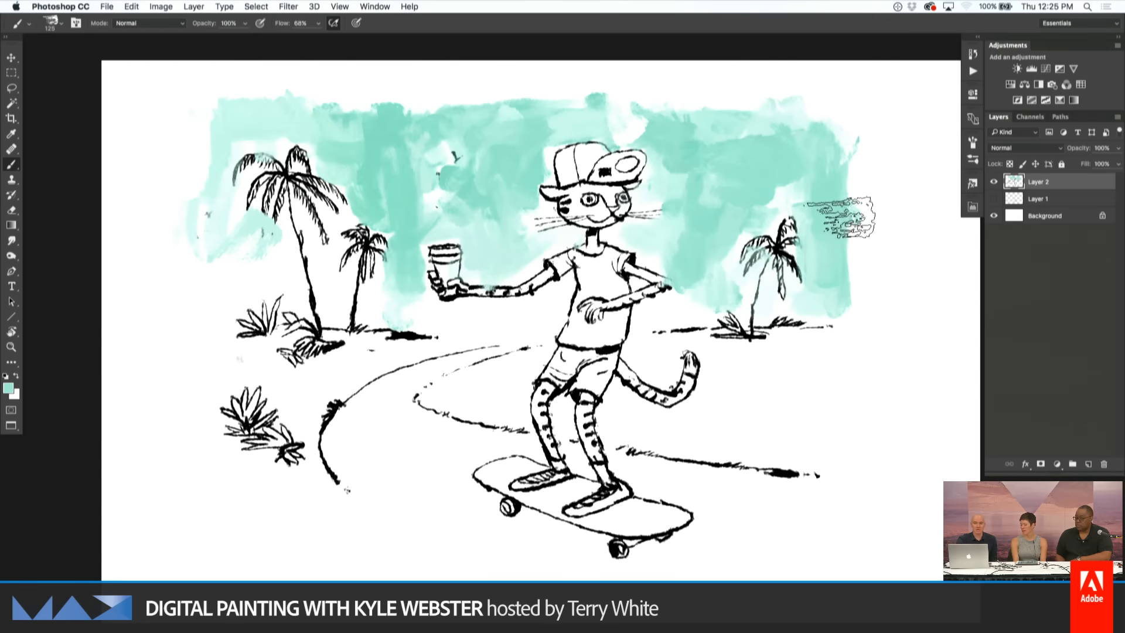
{"action": "left_click", "coordinate": [852, 255], "text": "alt"}
{"action": "left_click", "coordinate": [816, 197], "text": "alt"}
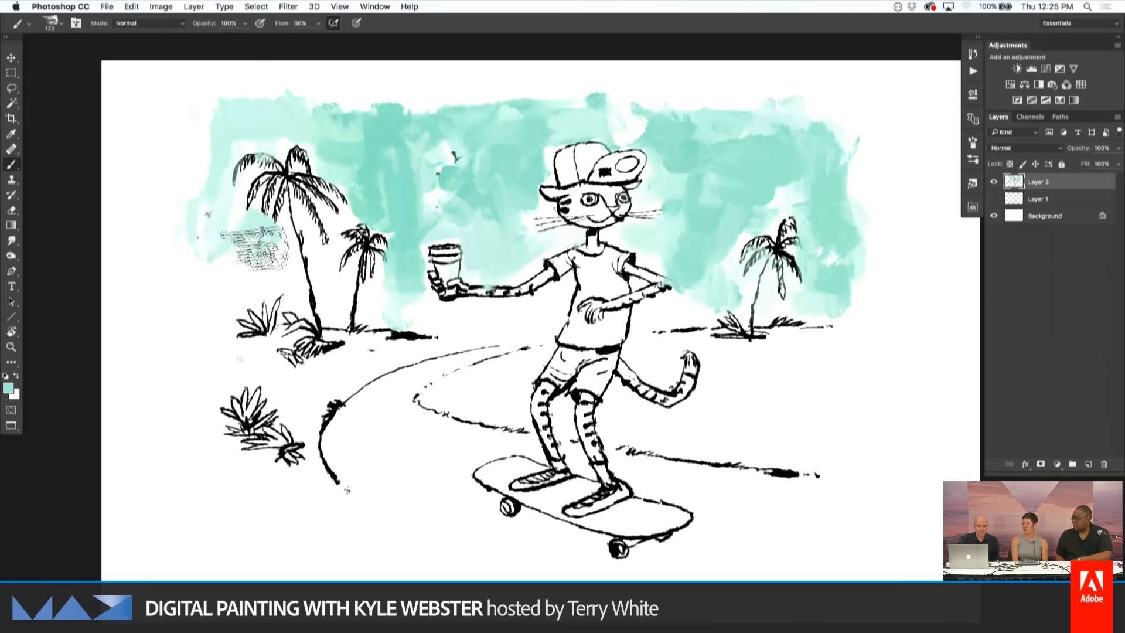
Fill the sky down to the ground line behind the two left palms and below the cat's outstretched arm with sampled teals.
{"action": "mouse_move", "coordinate": [257, 246]}
{"action": "left_mouse_down"}
{"action": "mouse_move", "coordinate": [289, 284]}
{"action": "mouse_move", "coordinate": [271, 244]}
{"action": "mouse_move", "coordinate": [256, 277]}
{"action": "mouse_move", "coordinate": [244, 251]}
{"action": "mouse_move", "coordinate": [218, 254]}
{"action": "mouse_move", "coordinate": [254, 287]}
{"action": "mouse_move", "coordinate": [239, 273]}
{"action": "mouse_move", "coordinate": [215, 310]}
{"action": "mouse_move", "coordinate": [246, 221]}
{"action": "left_mouse_up"}
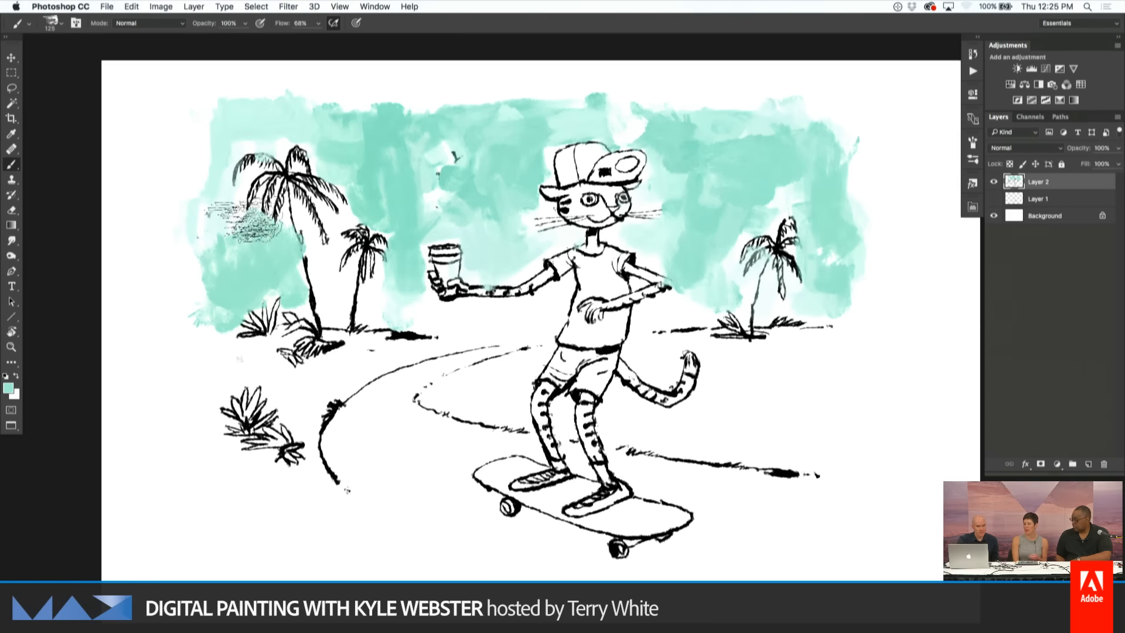
{"action": "left_click", "coordinate": [378, 294], "text": "alt"}
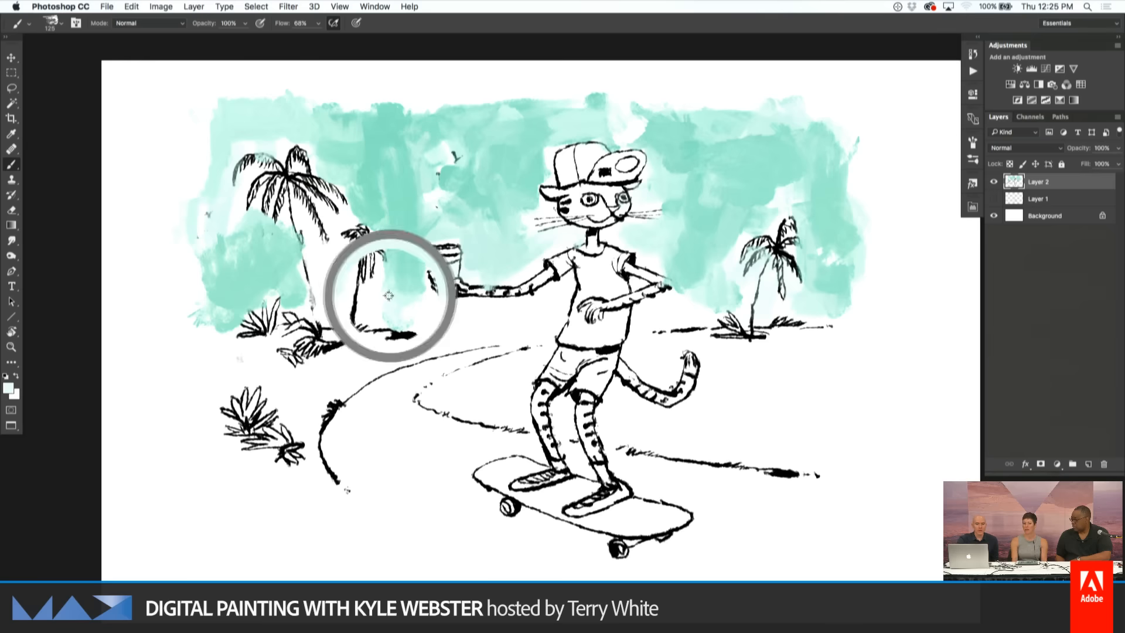
{"action": "mouse_move", "coordinate": [342, 296]}
{"action": "left_mouse_down"}
{"action": "mouse_move", "coordinate": [317, 243]}
{"action": "mouse_move", "coordinate": [357, 220]}
{"action": "mouse_move", "coordinate": [334, 210]}
{"action": "mouse_move", "coordinate": [310, 229]}
{"action": "mouse_move", "coordinate": [296, 184]}
{"action": "left_mouse_up"}
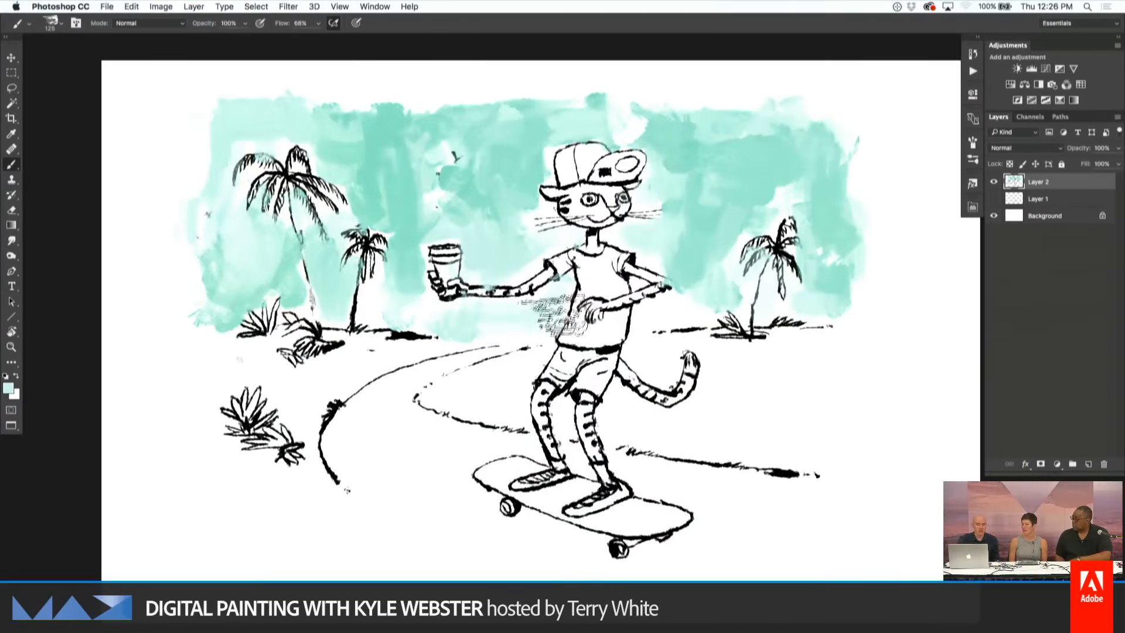
{"action": "left_click", "coordinate": [541, 260]}
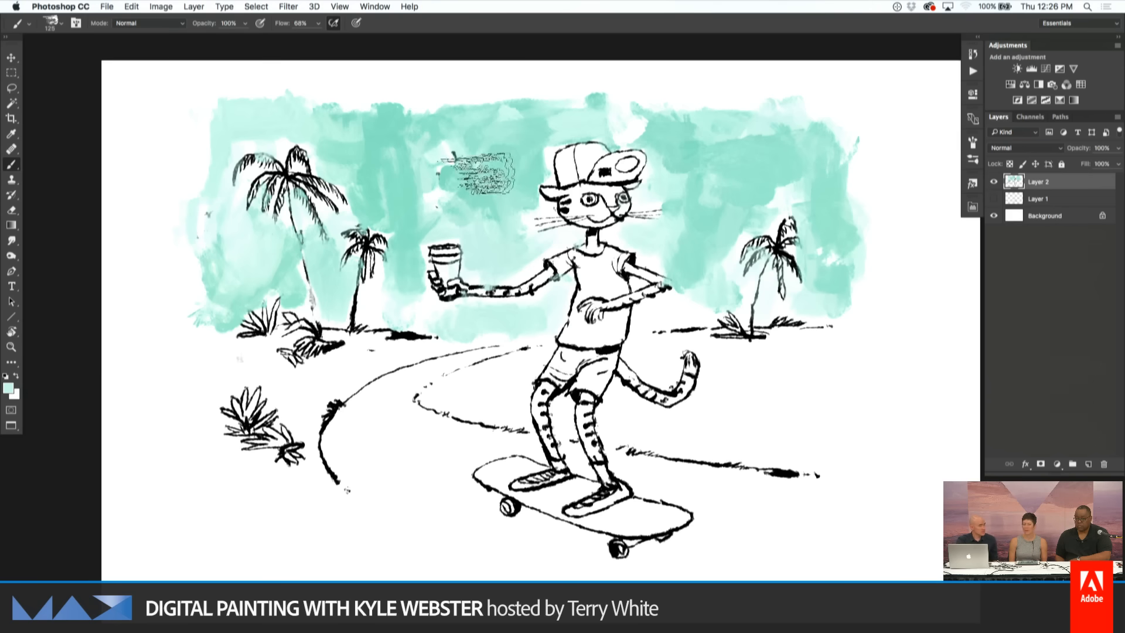
Paint over the small birds between the left palms and the cat's cap with teals sampled from the sky.
{"action": "mouse_move", "coordinate": [398, 182]}
{"action": "left_mouse_down"}
{"action": "mouse_move", "coordinate": [454, 166]}
{"action": "mouse_move", "coordinate": [457, 214]}
{"action": "mouse_move", "coordinate": [431, 205]}
{"action": "mouse_move", "coordinate": [463, 172]}
{"action": "mouse_move", "coordinate": [463, 211]}
{"action": "mouse_move", "coordinate": [411, 154]}
{"action": "mouse_move", "coordinate": [452, 188]}
{"action": "left_mouse_up"}
{"action": "left_click", "coordinate": [432, 198], "text": "alt"}
{"action": "left_click", "coordinate": [431, 184], "text": "alt"}
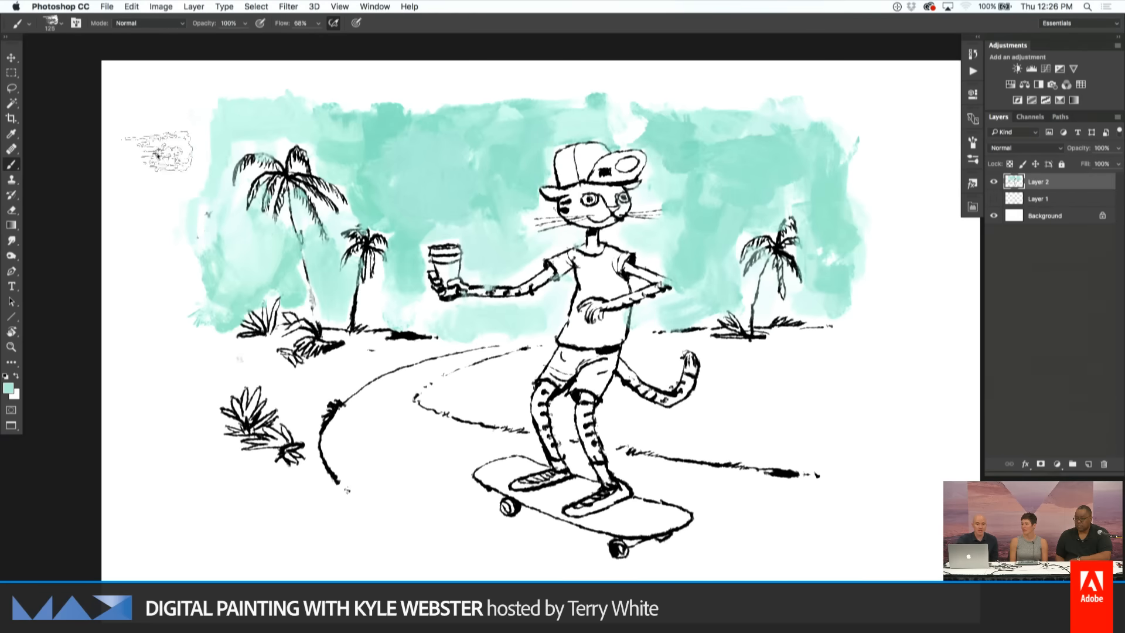
Paint white cloud shapes into the upper sky between the tall palm and the cap, and above the right palm.
{"action": "mouse_move", "coordinate": [374, 152]}
{"action": "left_mouse_down"}
{"action": "mouse_move", "coordinate": [439, 155]}
{"action": "mouse_move", "coordinate": [492, 96]}
{"action": "mouse_move", "coordinate": [417, 139]}
{"action": "left_mouse_up"}
{"action": "mouse_move", "coordinate": [459, 183]}
{"action": "left_mouse_down"}
{"action": "mouse_move", "coordinate": [475, 150]}
{"action": "mouse_move", "coordinate": [420, 199]}
{"action": "mouse_move", "coordinate": [384, 167]}
{"action": "mouse_move", "coordinate": [395, 182]}
{"action": "mouse_move", "coordinate": [393, 144]}
{"action": "mouse_move", "coordinate": [316, 130]}
{"action": "left_mouse_up"}
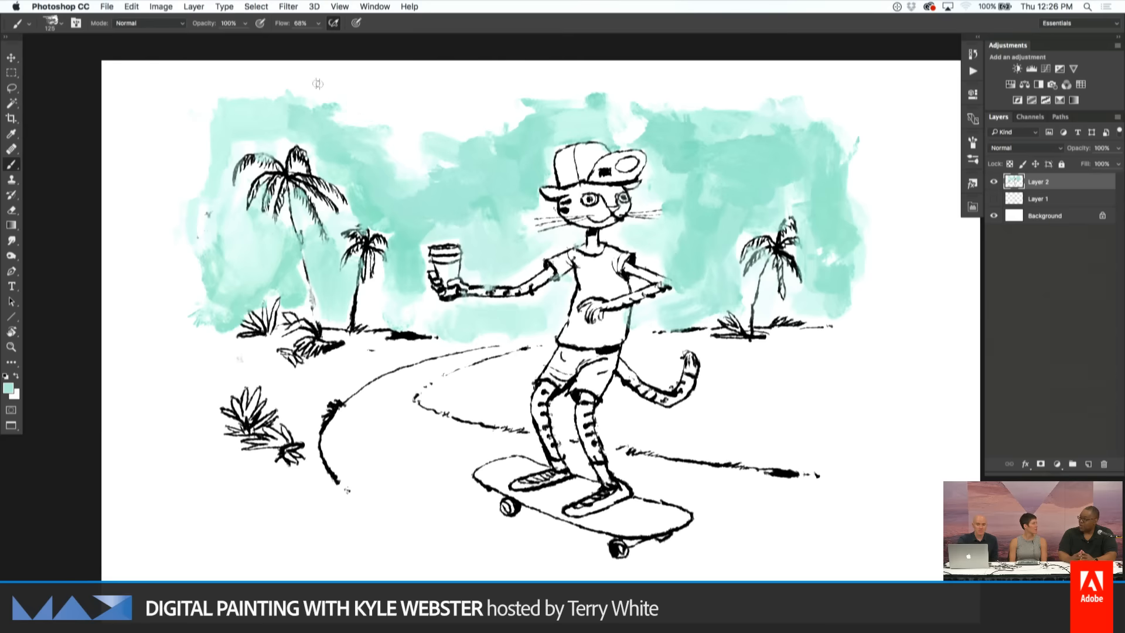
{"action": "key", "text": "x"}
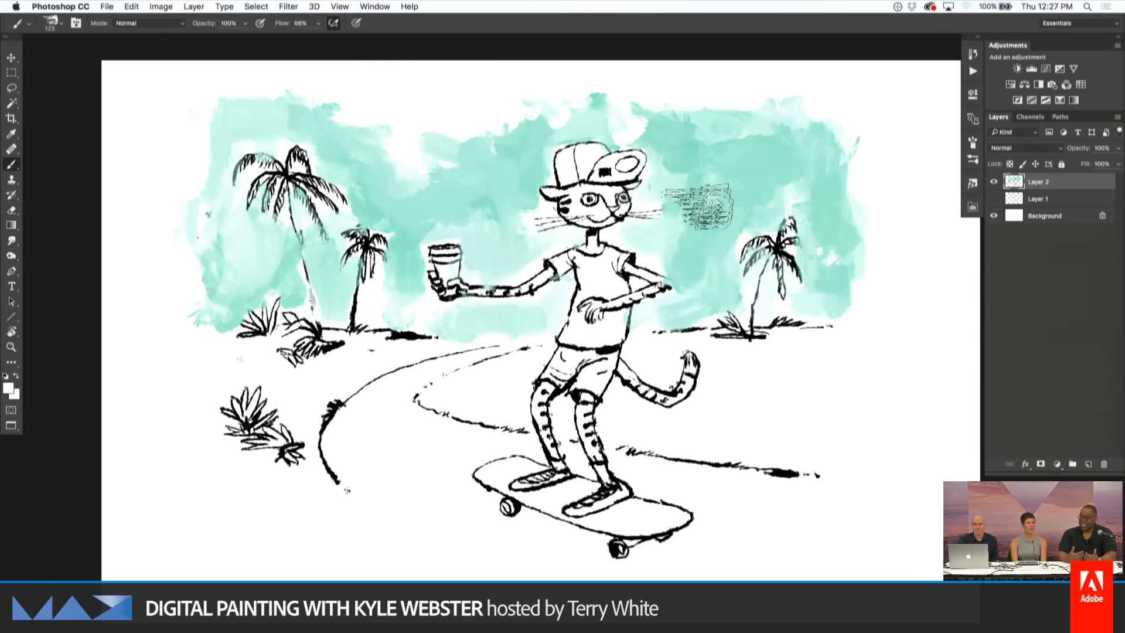
{"action": "mouse_move", "coordinate": [847, 184]}
{"action": "left_mouse_down"}
{"action": "mouse_move", "coordinate": [820, 158]}
{"action": "mouse_move", "coordinate": [785, 164]}
{"action": "mouse_move", "coordinate": [764, 177]}
{"action": "mouse_move", "coordinate": [771, 187]}
{"action": "mouse_move", "coordinate": [730, 198]}
{"action": "mouse_move", "coordinate": [717, 182]}
{"action": "mouse_move", "coordinate": [682, 217]}
{"action": "left_mouse_up"}
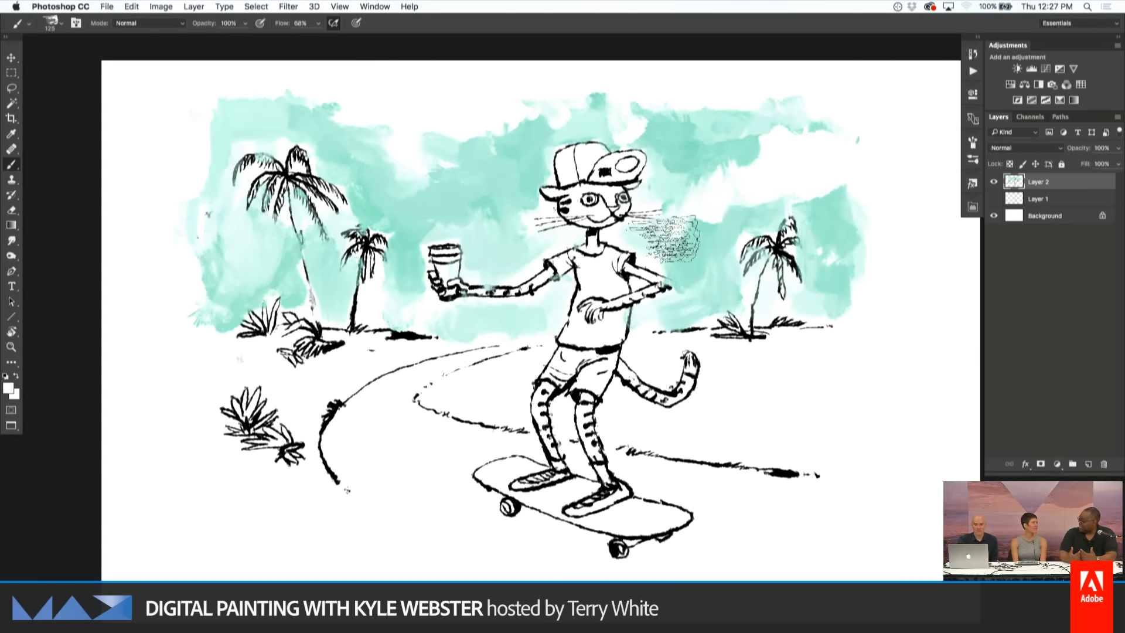
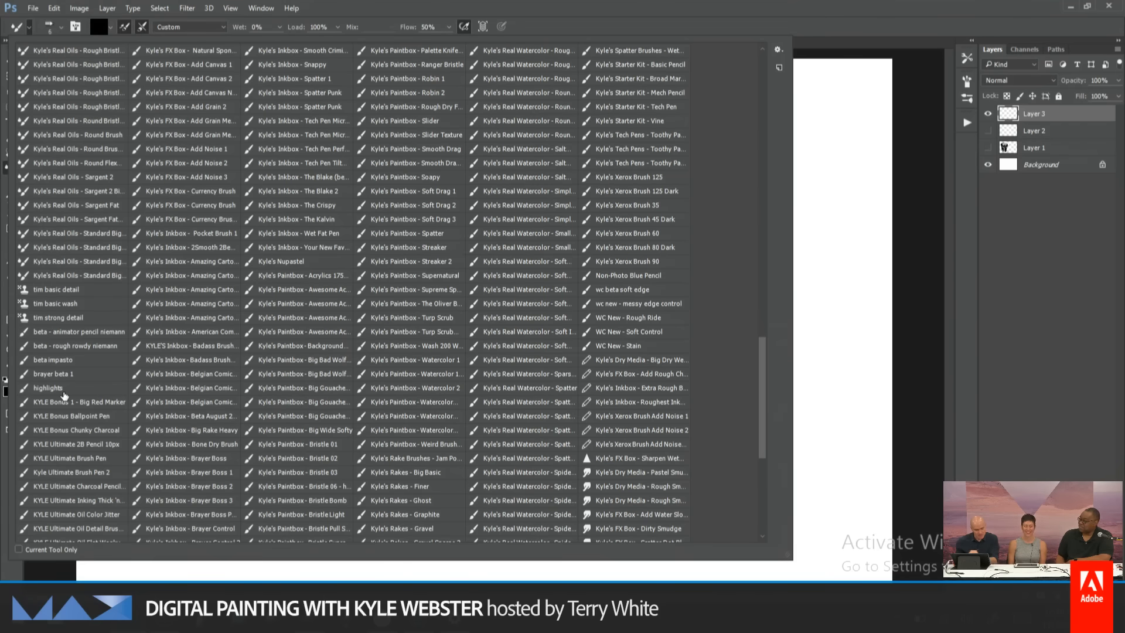
Look through the brush tool presets and choose the WC New - Rough Ride watercolour brush.
{"action": "scroll", "coordinate": [386, 293], "scroll_direction": "down", "scroll_amount": 2}
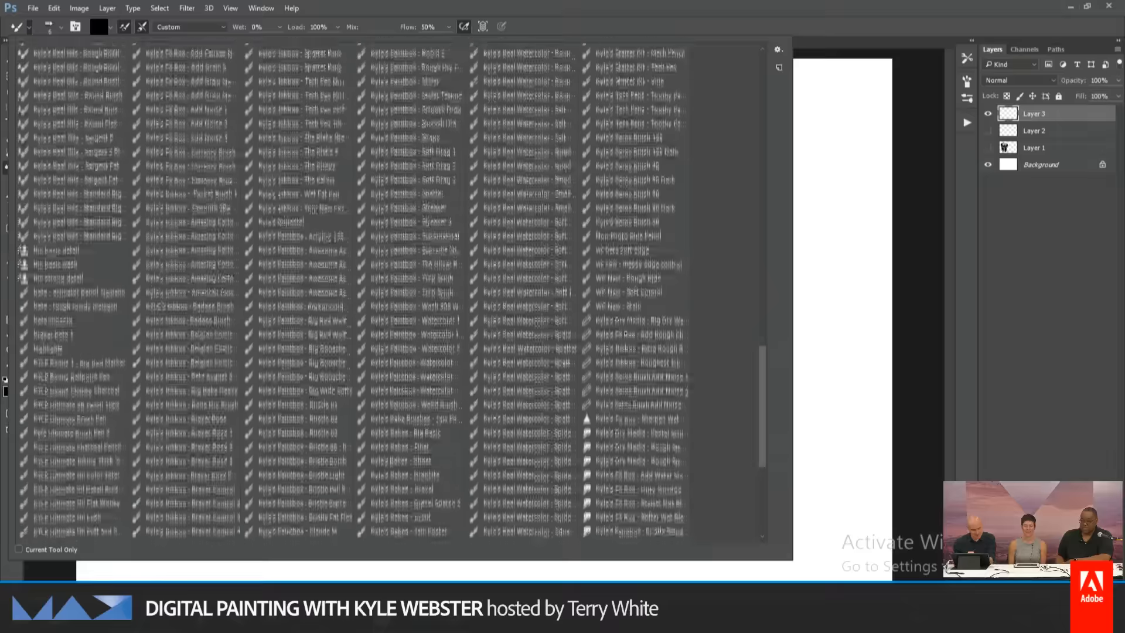
{"action": "scroll", "coordinate": [386, 293], "scroll_direction": "down", "scroll_amount": 10}
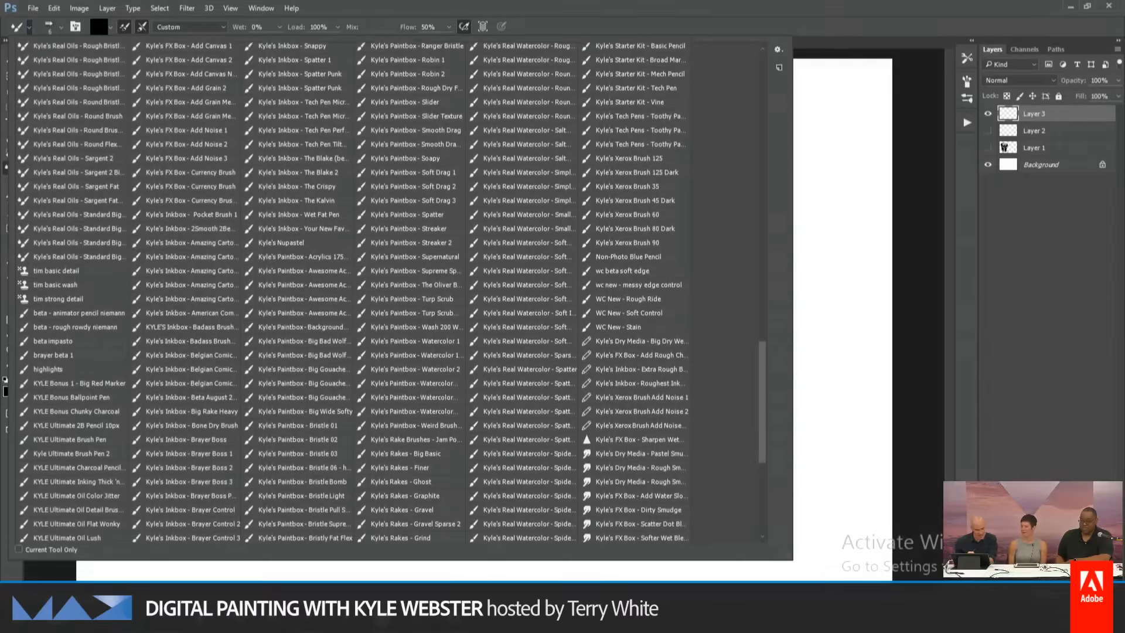
{"action": "scroll", "coordinate": [386, 292], "scroll_direction": "down", "scroll_amount": 2}
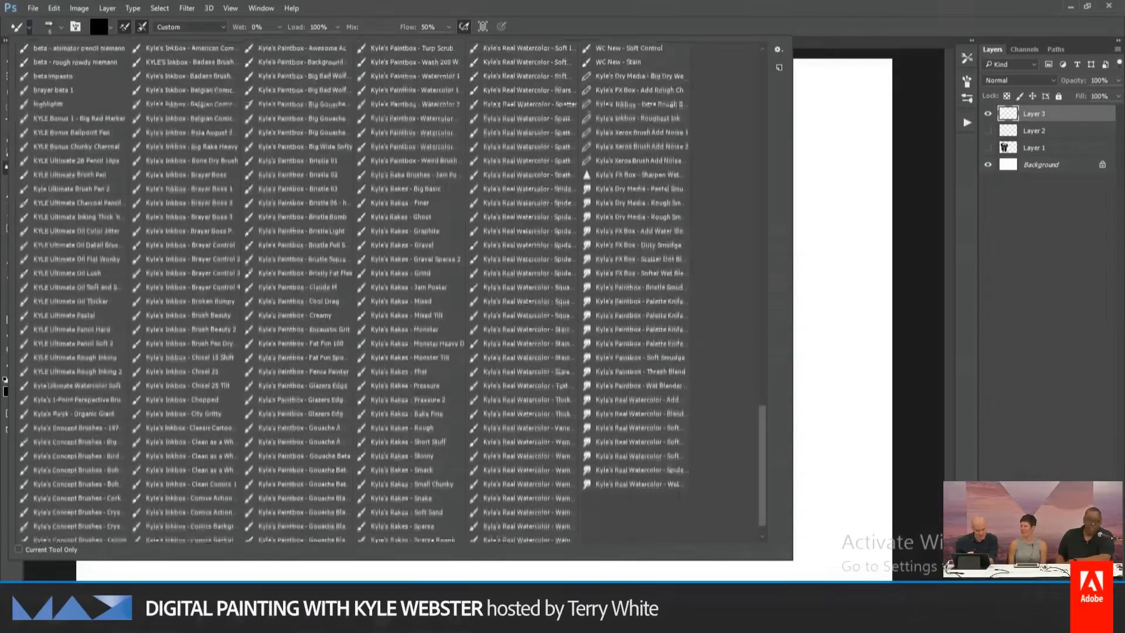
{"action": "scroll", "coordinate": [387, 293], "scroll_direction": "up", "scroll_amount": 10}
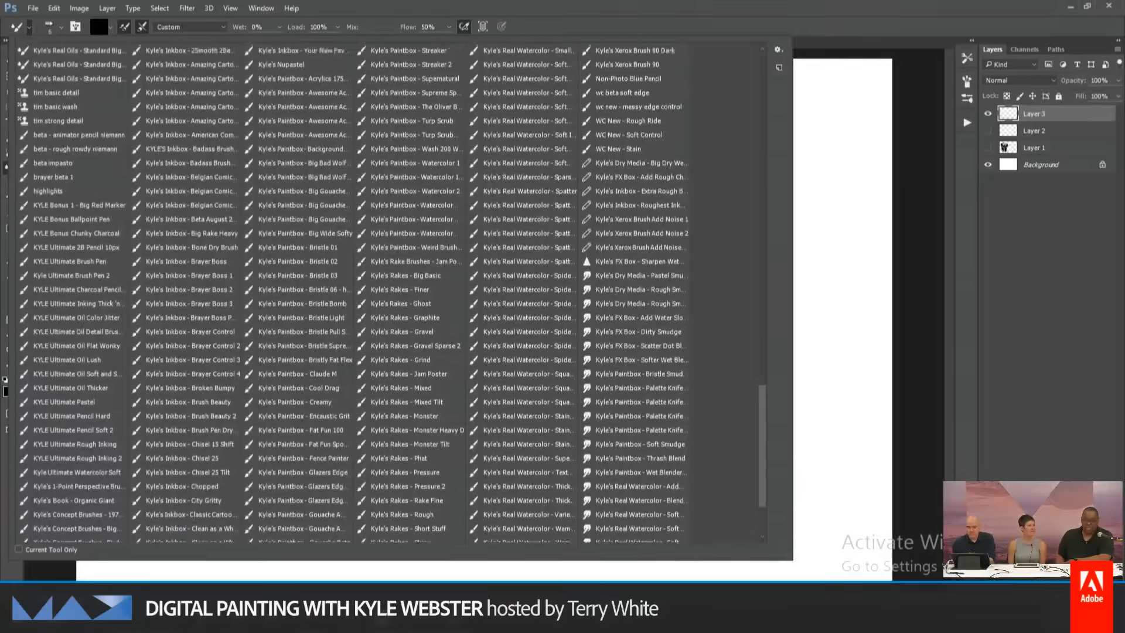
{"action": "scroll", "coordinate": [754, 363], "scroll_direction": "down", "scroll_amount": 1}
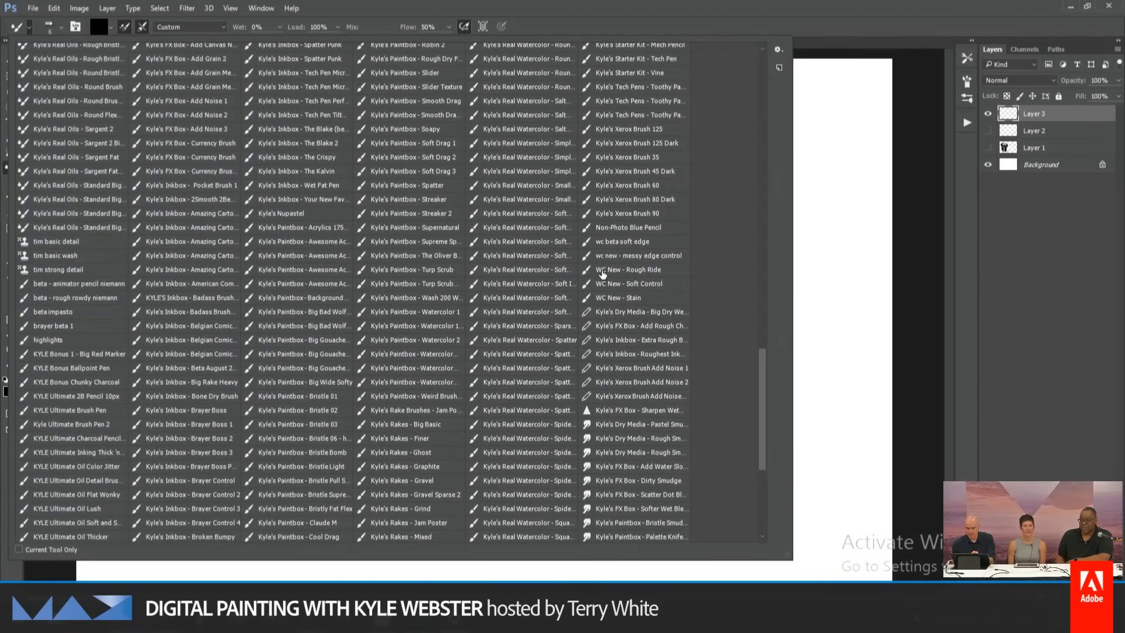
{"action": "left_click", "coordinate": [605, 271]}
{"action": "left_click", "coordinate": [915, 300]}
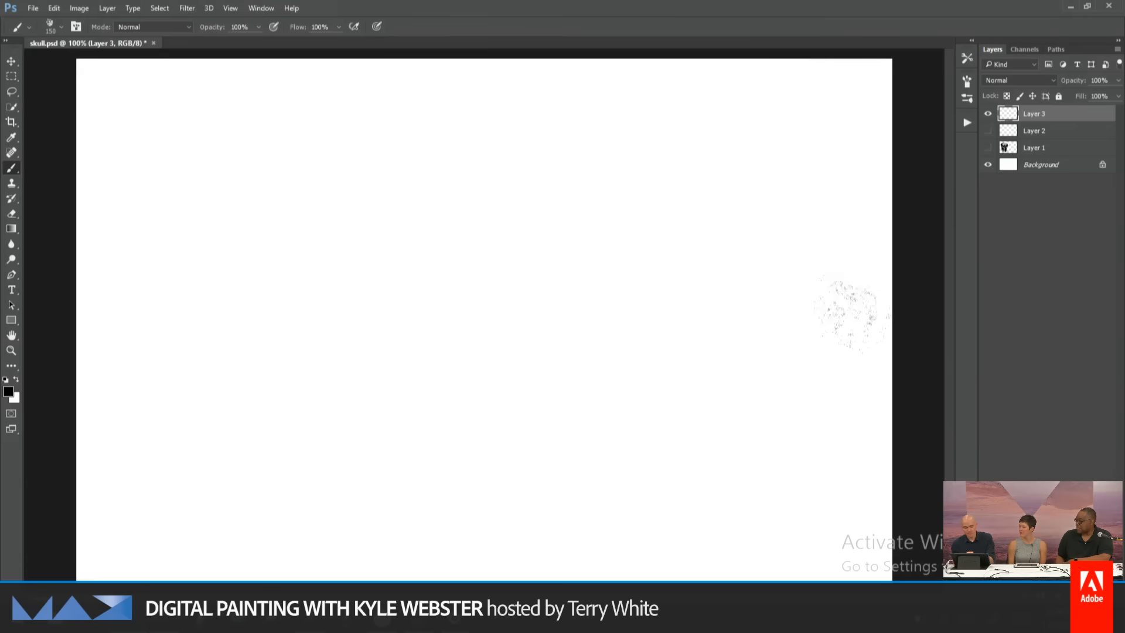
Set the foreground colour to red e42323 and paint a broad textured patch with layered strokes in the upper middle of Layer 3.
{"action": "left_click", "coordinate": [9, 391]}
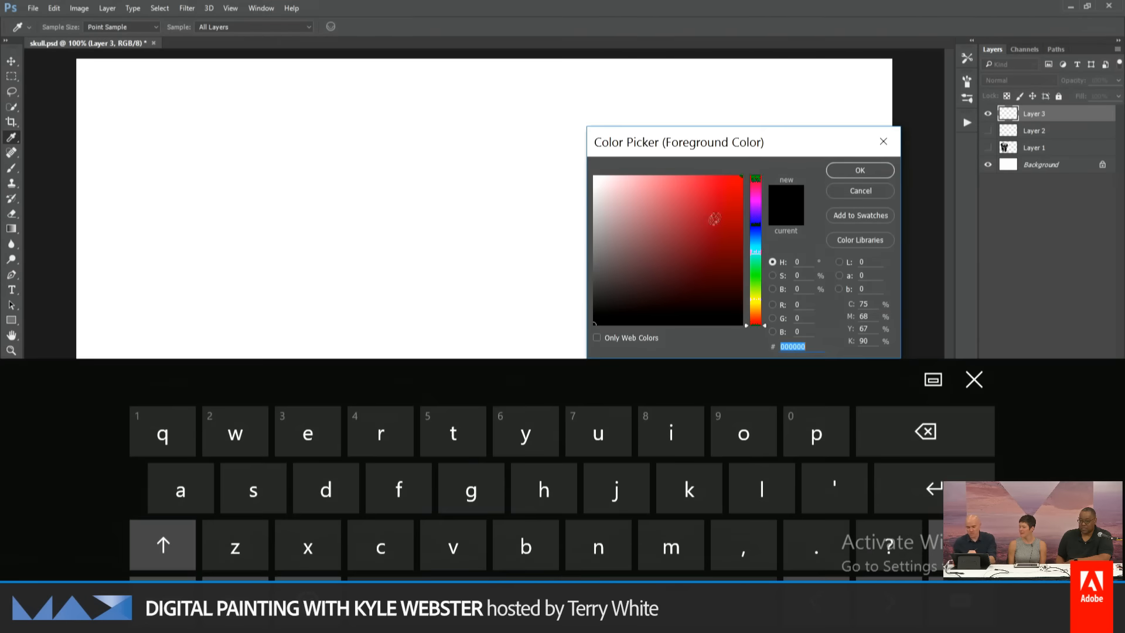
{"action": "left_click", "coordinate": [720, 191]}
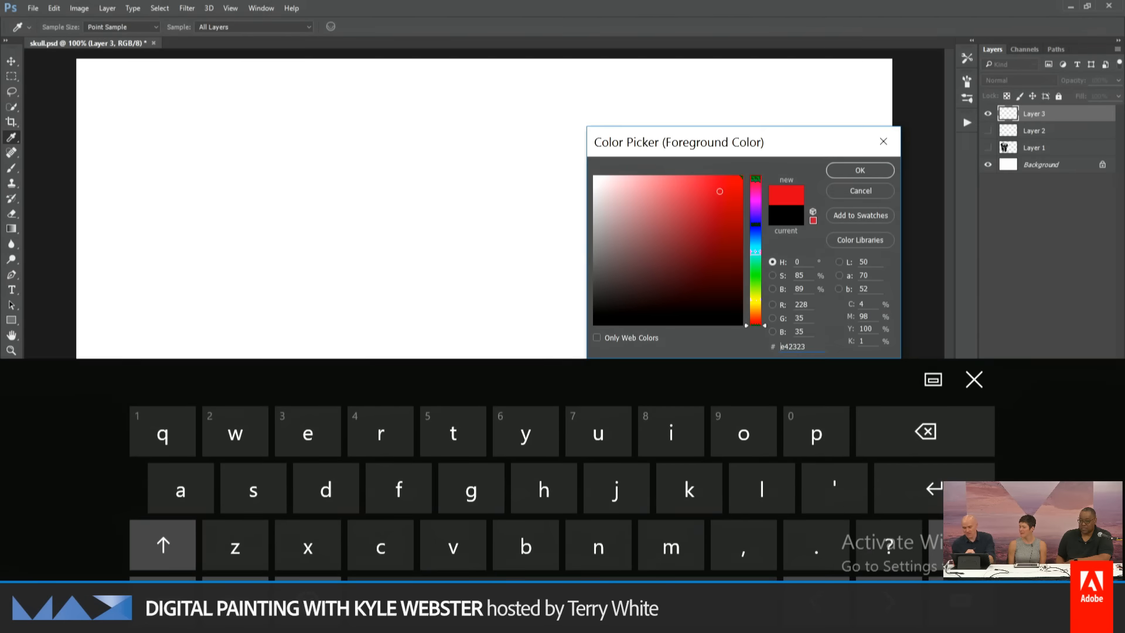
{"action": "left_click", "coordinate": [861, 228]}
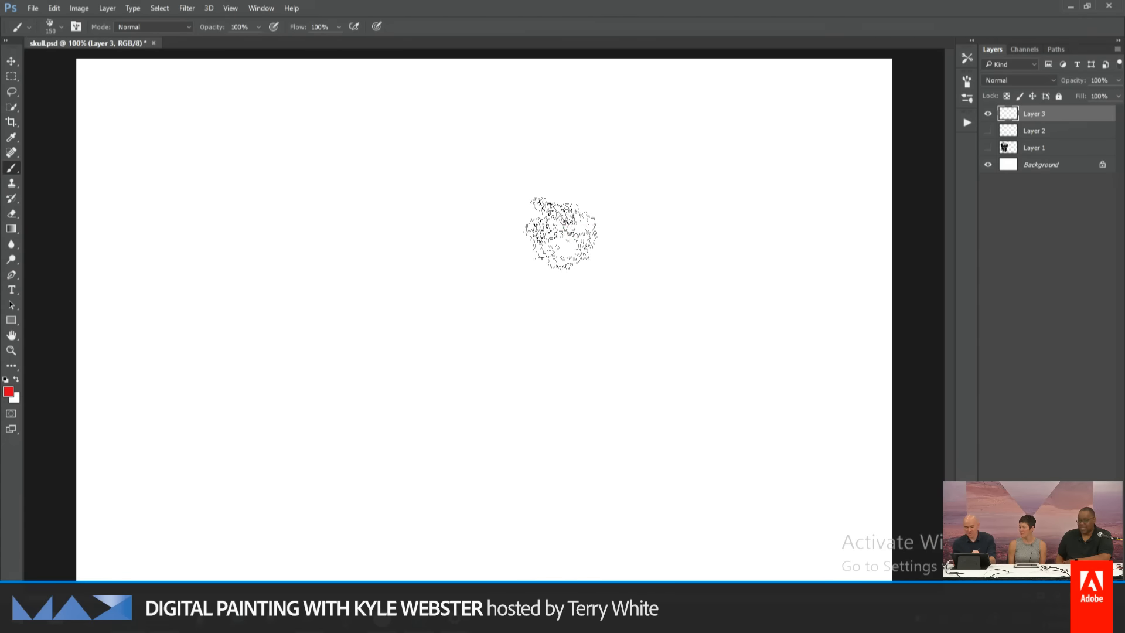
{"action": "mouse_move", "coordinate": [577, 234]}
{"action": "left_mouse_down"}
{"action": "mouse_move", "coordinate": [478, 253]}
{"action": "mouse_move", "coordinate": [510, 364]}
{"action": "mouse_move", "coordinate": [589, 268]}
{"action": "mouse_move", "coordinate": [560, 332]}
{"action": "mouse_move", "coordinate": [501, 313]}
{"action": "mouse_move", "coordinate": [472, 269]}
{"action": "mouse_move", "coordinate": [445, 255]}
{"action": "mouse_move", "coordinate": [578, 223]}
{"action": "mouse_move", "coordinate": [619, 251]}
{"action": "mouse_move", "coordinate": [603, 331]}
{"action": "mouse_move", "coordinate": [548, 338]}
{"action": "mouse_move", "coordinate": [591, 233]}
{"action": "mouse_move", "coordinate": [652, 263]}
{"action": "mouse_move", "coordinate": [607, 239]}
{"action": "mouse_move", "coordinate": [530, 232]}
{"action": "mouse_move", "coordinate": [543, 218]}
{"action": "mouse_move", "coordinate": [508, 255]}
{"action": "mouse_move", "coordinate": [479, 243]}
{"action": "mouse_move", "coordinate": [461, 284]}
{"action": "mouse_move", "coordinate": [469, 231]}
{"action": "mouse_move", "coordinate": [450, 240]}
{"action": "mouse_move", "coordinate": [454, 301]}
{"action": "mouse_move", "coordinate": [444, 231]}
{"action": "mouse_move", "coordinate": [470, 315]}
{"action": "mouse_move", "coordinate": [525, 344]}
{"action": "mouse_move", "coordinate": [610, 317]}
{"action": "mouse_move", "coordinate": [639, 273]}
{"action": "mouse_move", "coordinate": [573, 273]}
{"action": "mouse_move", "coordinate": [513, 303]}
{"action": "mouse_move", "coordinate": [523, 255]}
{"action": "mouse_move", "coordinate": [611, 228]}
{"action": "mouse_move", "coordinate": [656, 292]}
{"action": "mouse_move", "coordinate": [620, 204]}
{"action": "mouse_move", "coordinate": [502, 238]}
{"action": "left_mouse_up"}
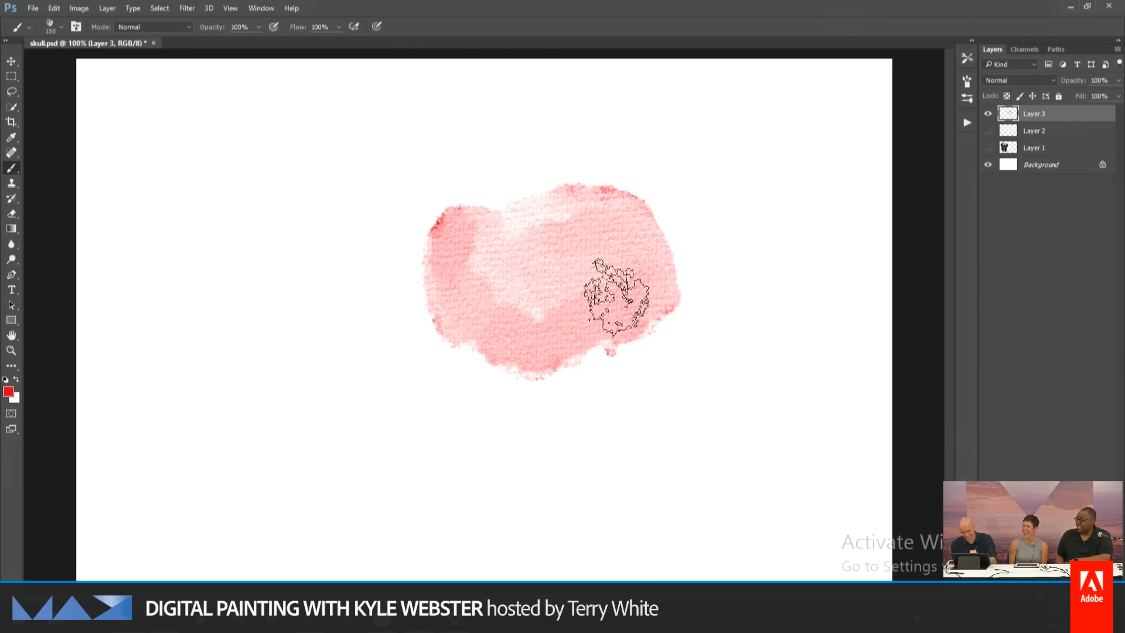
{"action": "mouse_move", "coordinate": [610, 297]}
{"action": "left_mouse_down"}
{"action": "mouse_move", "coordinate": [635, 210]}
{"action": "mouse_move", "coordinate": [663, 263]}
{"action": "mouse_move", "coordinate": [607, 314]}
{"action": "mouse_move", "coordinate": [624, 307]}
{"action": "mouse_move", "coordinate": [603, 341]}
{"action": "mouse_move", "coordinate": [566, 294]}
{"action": "mouse_move", "coordinate": [596, 253]}
{"action": "mouse_move", "coordinate": [576, 227]}
{"action": "mouse_move", "coordinate": [547, 266]}
{"action": "mouse_move", "coordinate": [599, 202]}
{"action": "mouse_move", "coordinate": [545, 208]}
{"action": "mouse_move", "coordinate": [523, 228]}
{"action": "left_mouse_up"}
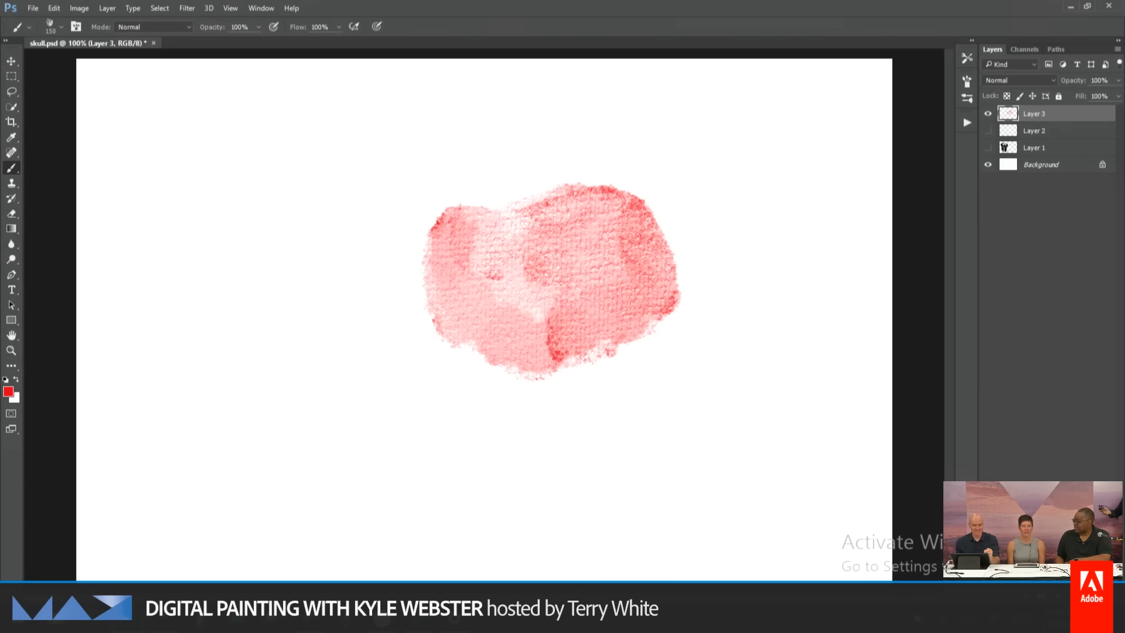
Switch to the WC New - Soft Control preset and paint smooth red test shapes beside the large textured patch.
{"action": "left_click", "coordinate": [28, 27]}
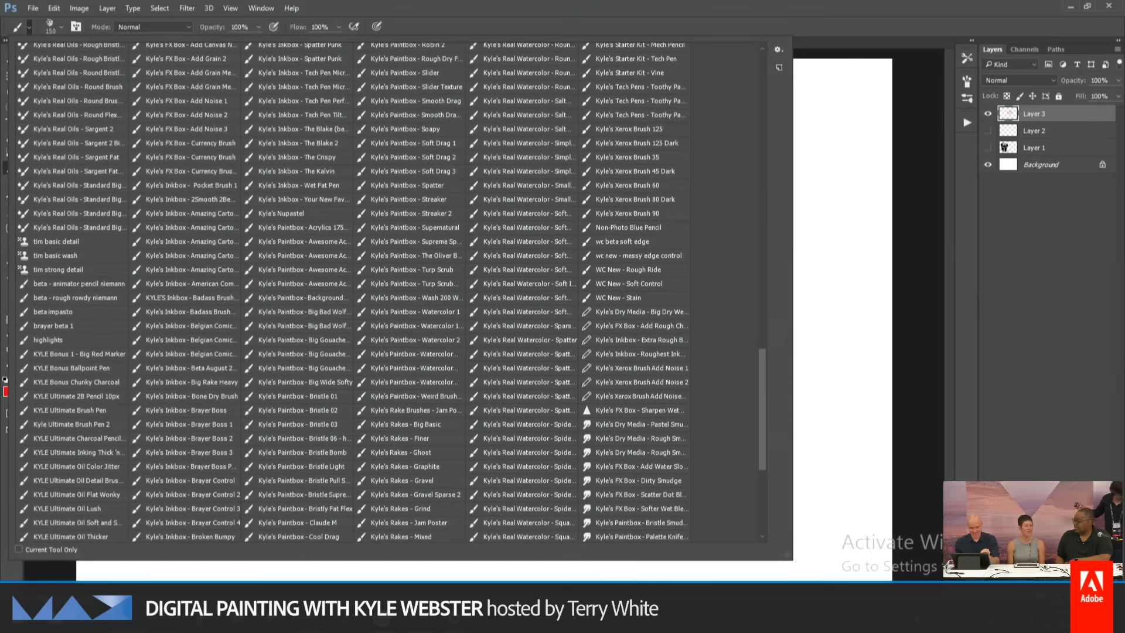
{"action": "left_click", "coordinate": [605, 284]}
{"action": "left_click", "coordinate": [856, 280]}
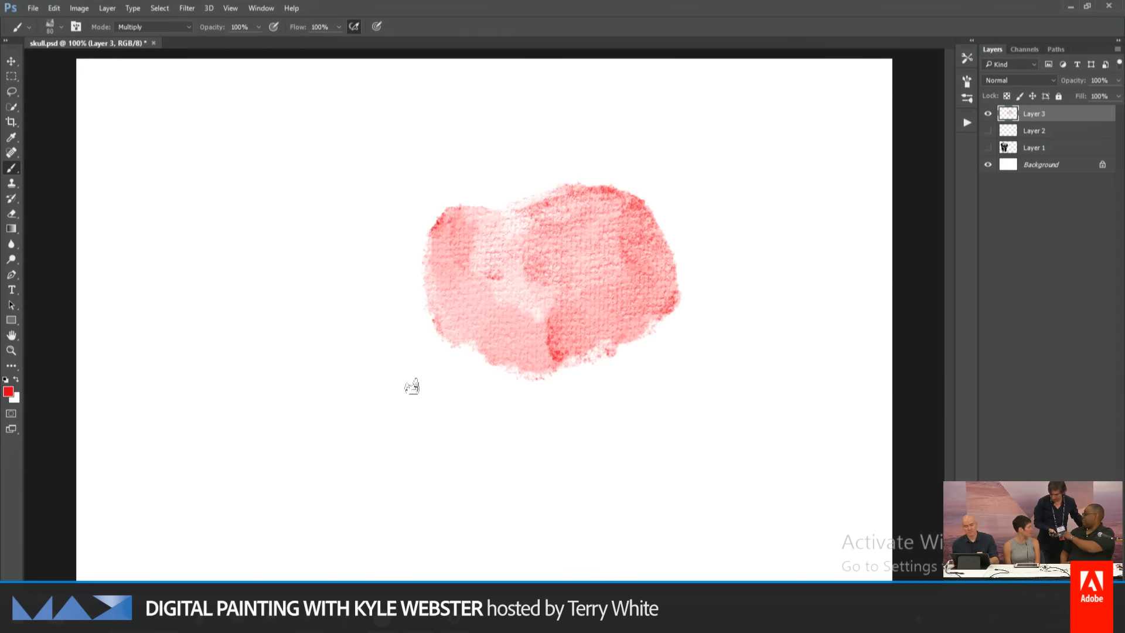
{"action": "mouse_move", "coordinate": [373, 353]}
{"action": "left_mouse_down"}
{"action": "mouse_move", "coordinate": [372, 439]}
{"action": "mouse_move", "coordinate": [343, 464]}
{"action": "mouse_move", "coordinate": [319, 395]}
{"action": "mouse_move", "coordinate": [332, 329]}
{"action": "mouse_move", "coordinate": [366, 338]}
{"action": "mouse_move", "coordinate": [349, 430]}
{"action": "left_mouse_up"}
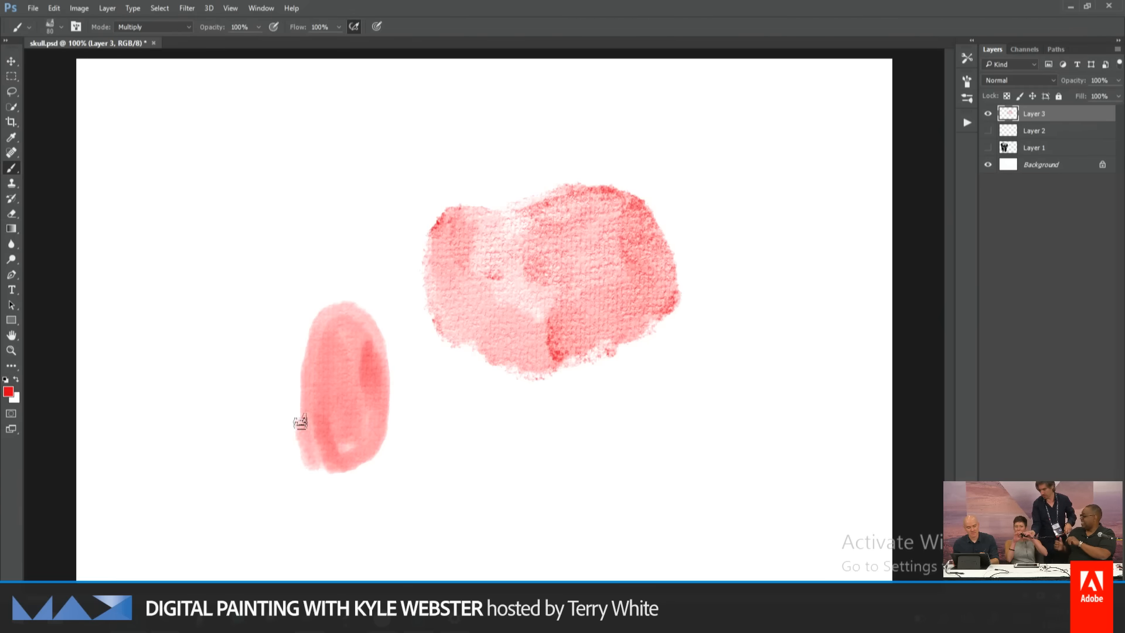
{"action": "mouse_move", "coordinate": [311, 315]}
{"action": "left_mouse_down"}
{"action": "mouse_move", "coordinate": [286, 327]}
{"action": "mouse_move", "coordinate": [283, 391]}
{"action": "left_mouse_up"}
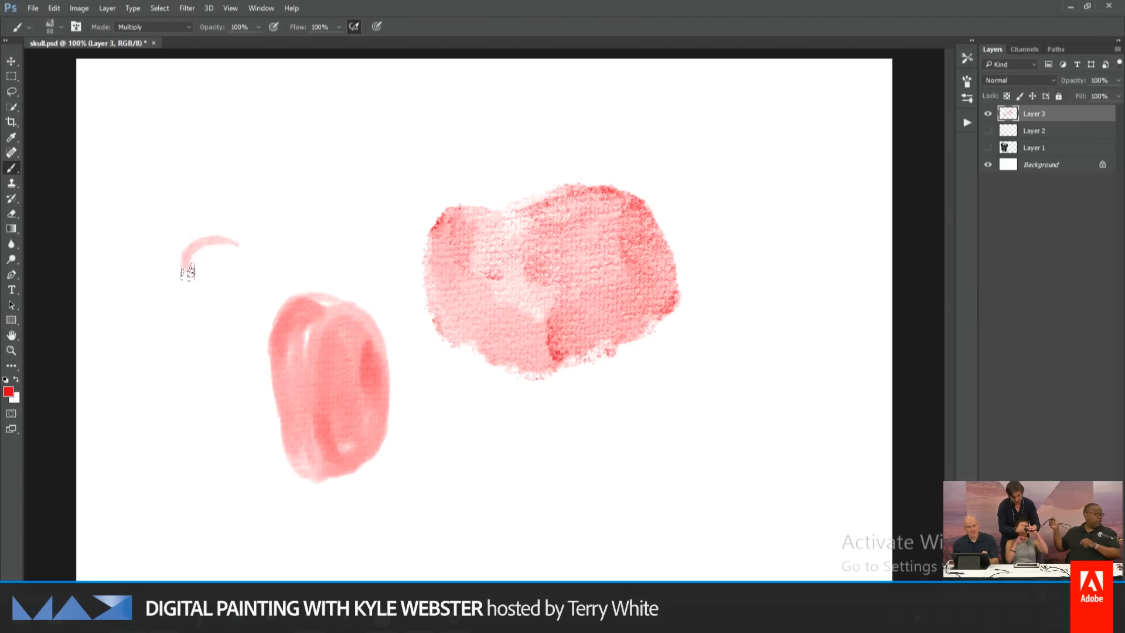
{"action": "mouse_move", "coordinate": [237, 243]}
{"action": "left_mouse_down"}
{"action": "mouse_move", "coordinate": [235, 271]}
{"action": "mouse_move", "coordinate": [219, 263]}
{"action": "mouse_move", "coordinate": [212, 277]}
{"action": "mouse_move", "coordinate": [195, 263]}
{"action": "mouse_move", "coordinate": [246, 248]}
{"action": "left_mouse_up"}
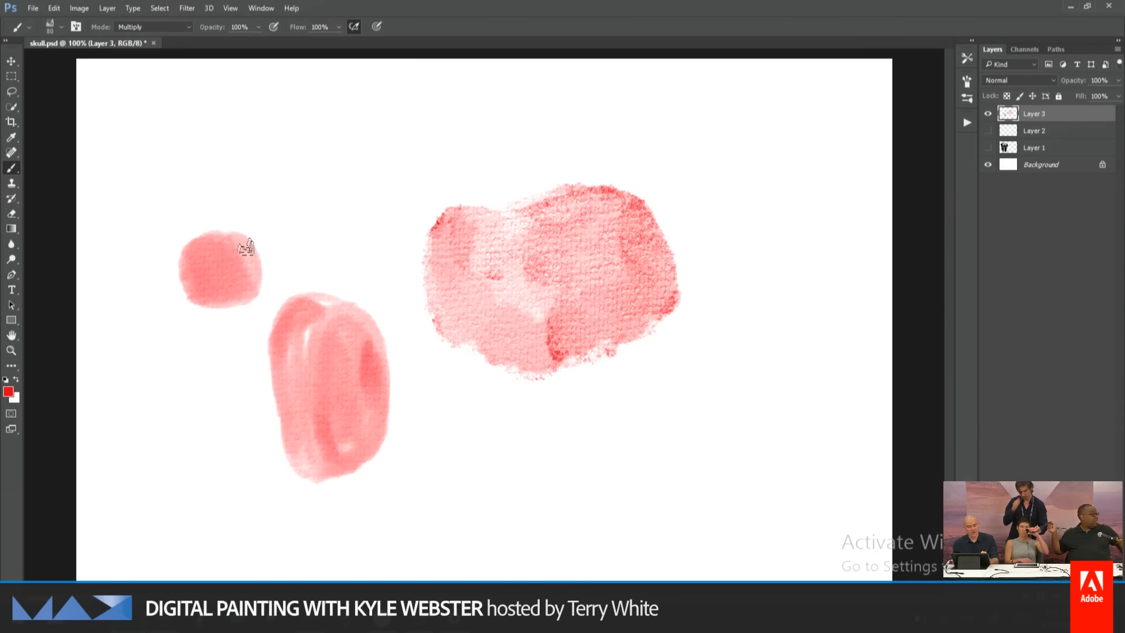
{"action": "mouse_move", "coordinate": [303, 182]}
{"action": "left_mouse_down"}
{"action": "mouse_move", "coordinate": [352, 225]}
{"action": "mouse_move", "coordinate": [349, 184]}
{"action": "left_mouse_up"}
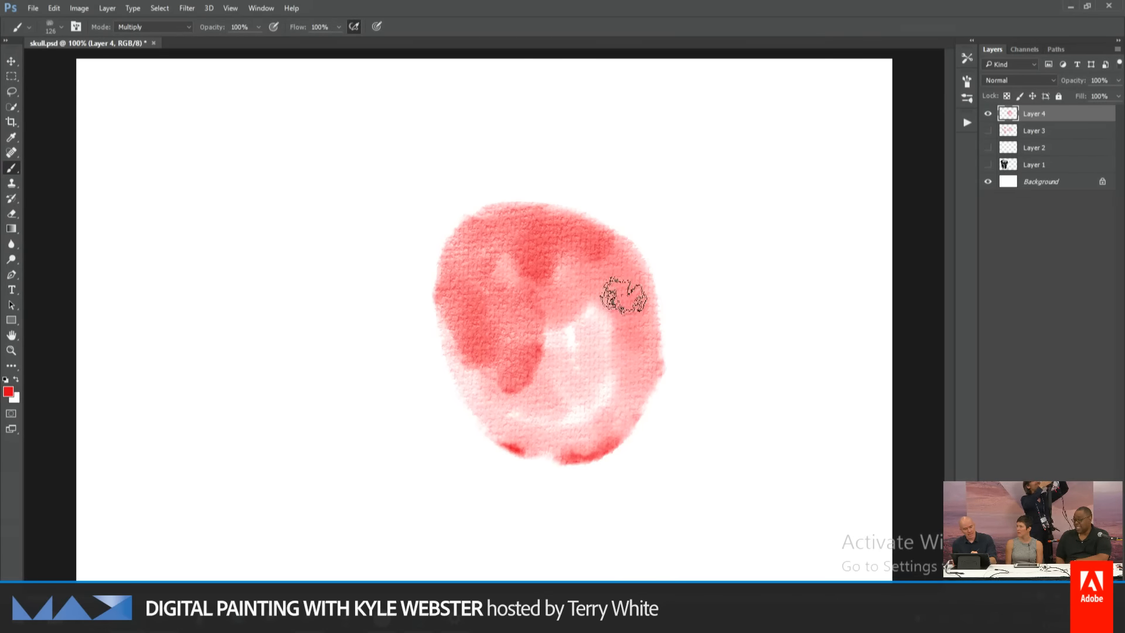
Darken the right side of the large red shape on Layer 4 and paint a smaller red patch to its left.
{"action": "mouse_move", "coordinate": [623, 296]}
{"action": "left_mouse_down"}
{"action": "mouse_move", "coordinate": [633, 349]}
{"action": "mouse_move", "coordinate": [640, 297]}
{"action": "left_mouse_up"}
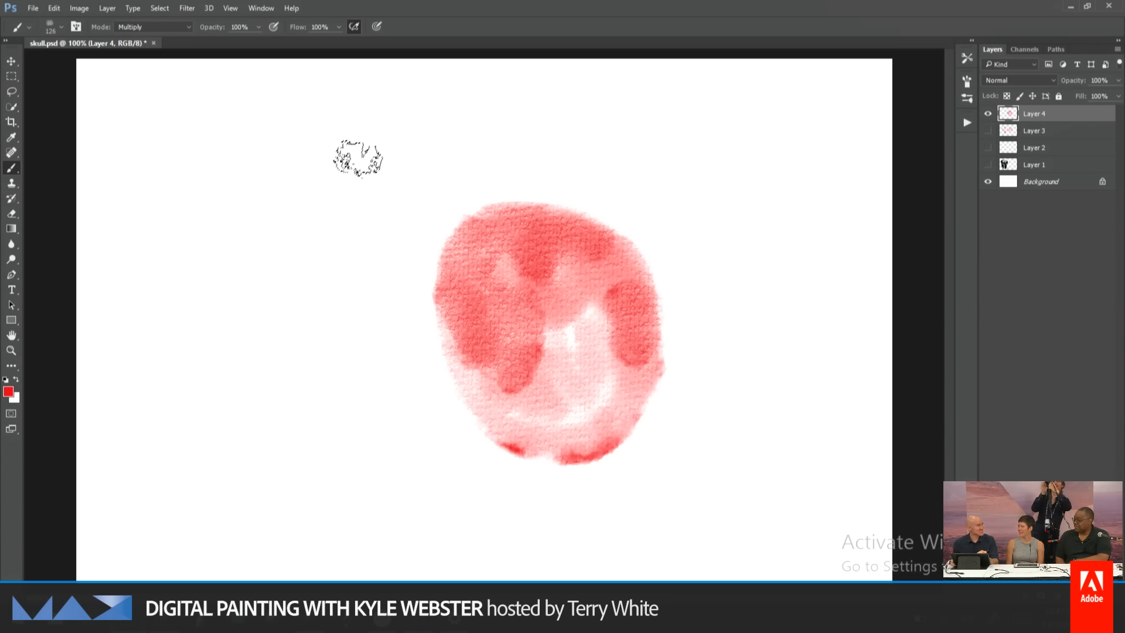
{"action": "mouse_move", "coordinate": [358, 159]}
{"action": "left_mouse_down"}
{"action": "mouse_move", "coordinate": [298, 375]}
{"action": "mouse_move", "coordinate": [311, 276]}
{"action": "mouse_move", "coordinate": [277, 247]}
{"action": "mouse_move", "coordinate": [316, 397]}
{"action": "mouse_move", "coordinate": [334, 298]}
{"action": "mouse_move", "coordinate": [330, 338]}
{"action": "mouse_move", "coordinate": [300, 374]}
{"action": "mouse_move", "coordinate": [352, 353]}
{"action": "mouse_move", "coordinate": [320, 303]}
{"action": "mouse_move", "coordinate": [292, 292]}
{"action": "mouse_move", "coordinate": [353, 294]}
{"action": "mouse_move", "coordinate": [374, 319]}
{"action": "mouse_move", "coordinate": [285, 273]}
{"action": "mouse_move", "coordinate": [257, 329]}
{"action": "mouse_move", "coordinate": [244, 294]}
{"action": "mouse_move", "coordinate": [258, 393]}
{"action": "left_mouse_up"}
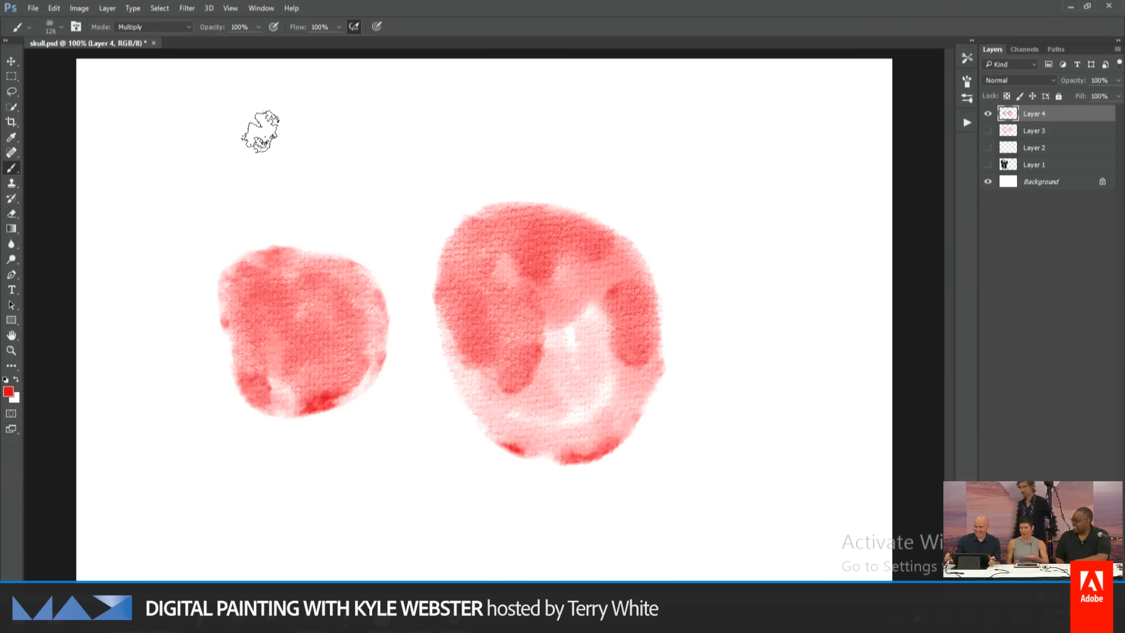
Select the whole canvas, then undo the selection and the smaller red patch.
{"action": "key", "text": "ctrl+a"}
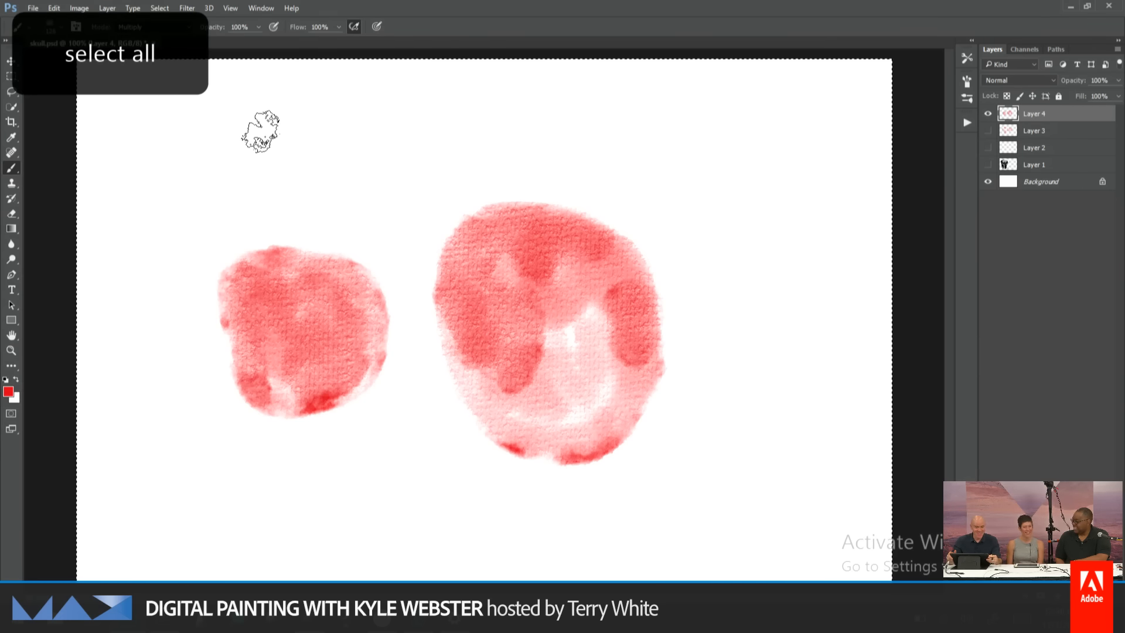
{"action": "key", "text": "shift"}
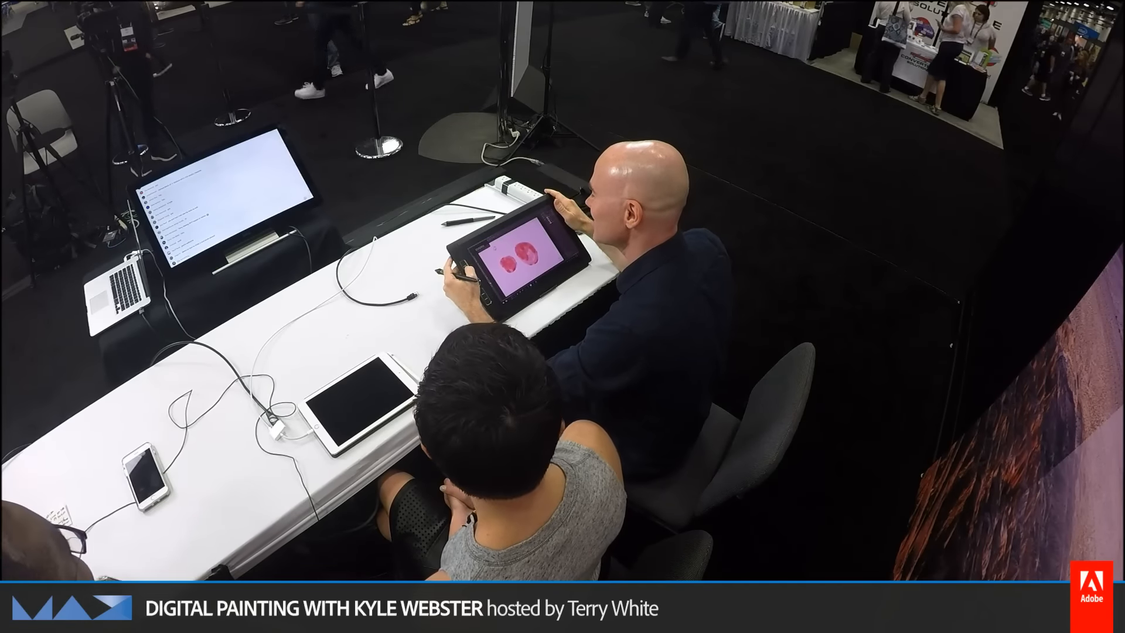
{"action": "key", "text": "ctrl+z"}
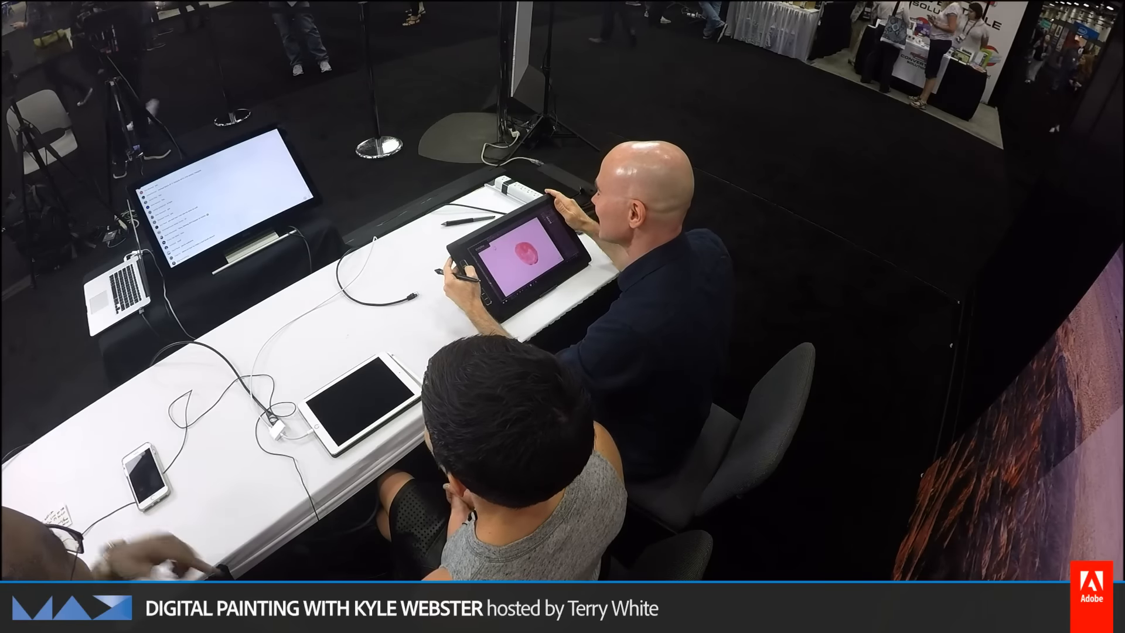
{"action": "key", "text": "ctrl+z"}
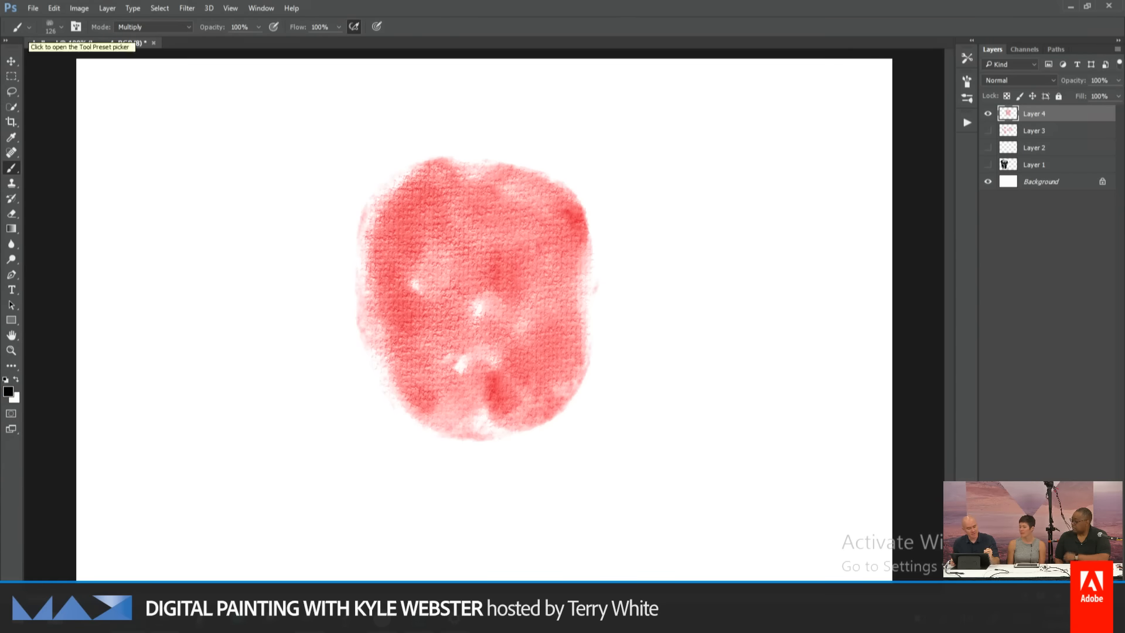
Browse the tool presets and choose the Kyle's Rakes - Jam Poster brush.
{"action": "left_click", "coordinate": [24, 27]}
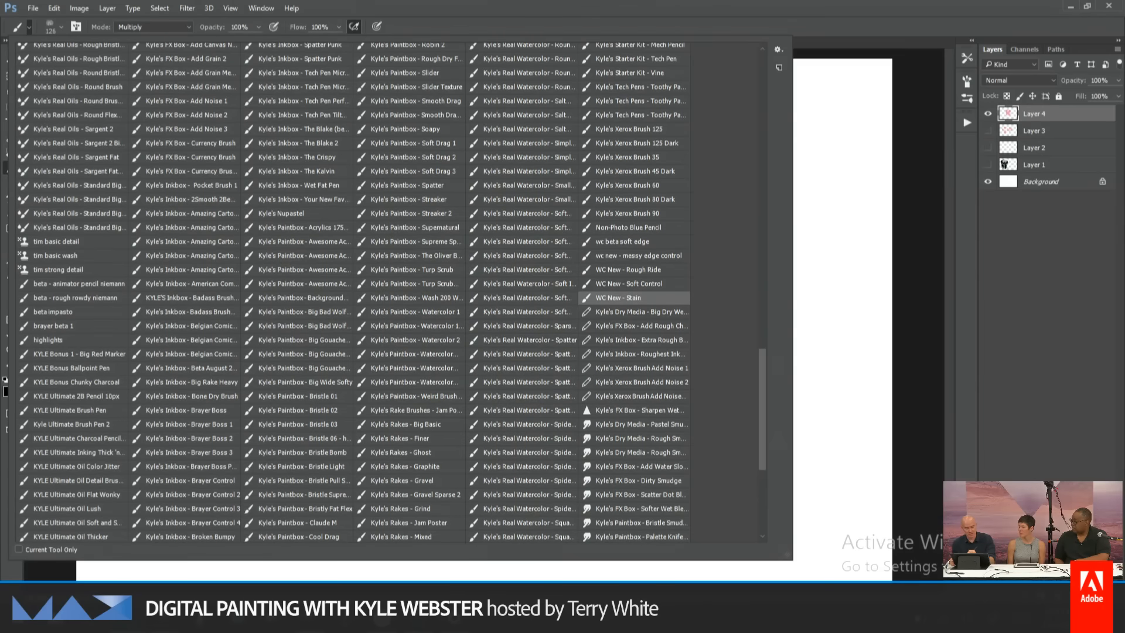
{"action": "scroll", "coordinate": [634, 297], "scroll_direction": "up", "scroll_amount": 15}
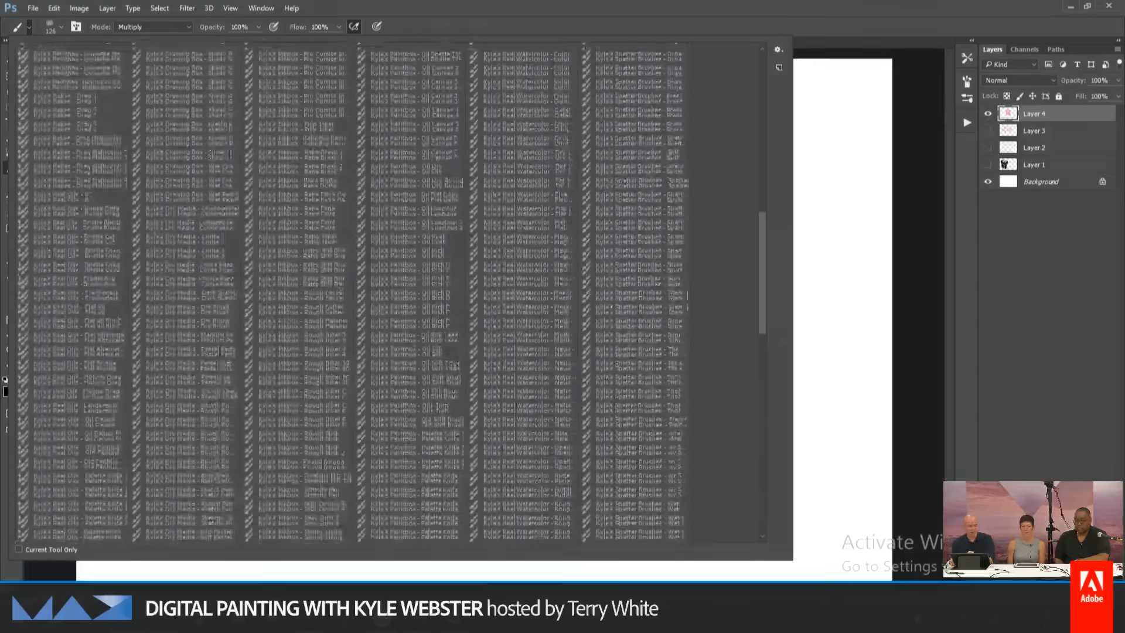
{"action": "scroll", "coordinate": [724, 211], "scroll_direction": "up", "scroll_amount": 4}
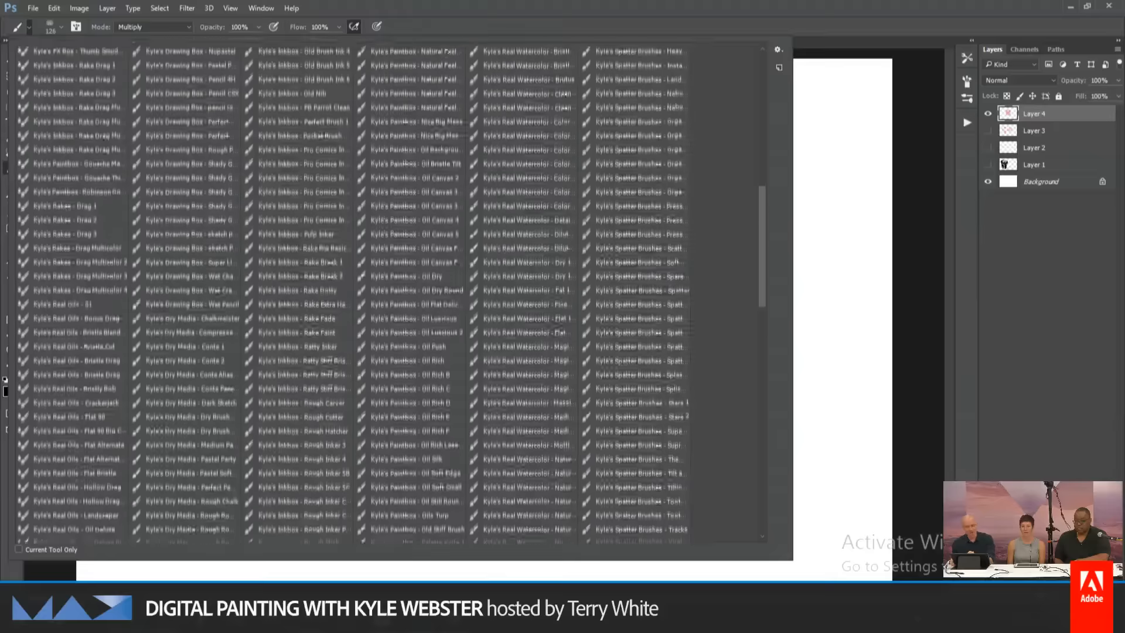
{"action": "scroll", "coordinate": [390, 293], "scroll_direction": "down", "scroll_amount": 2}
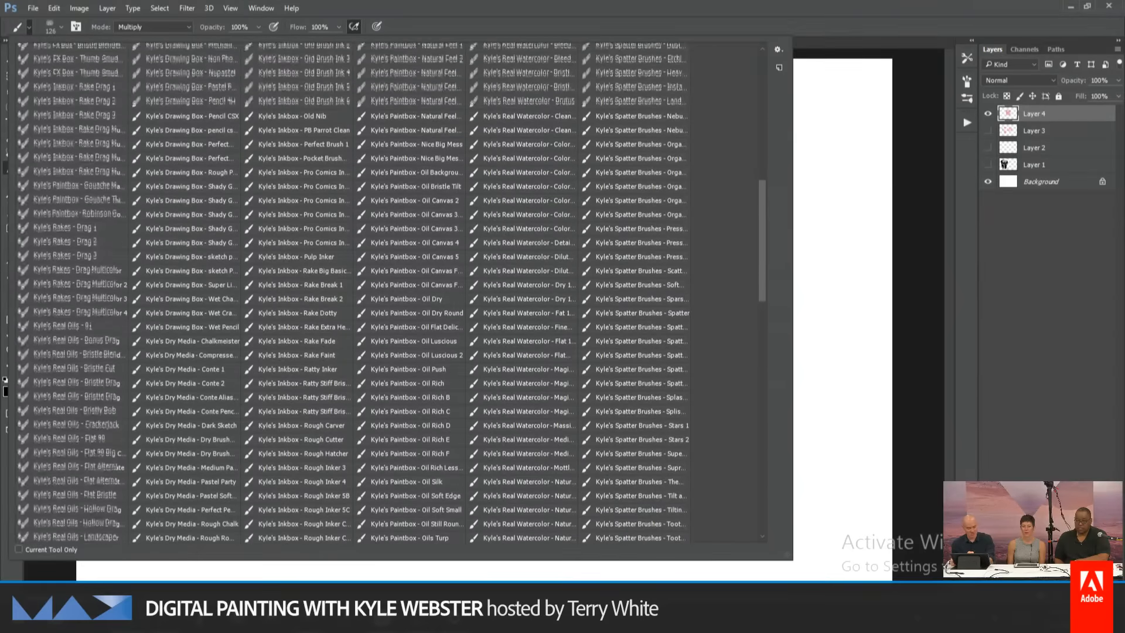
{"action": "scroll", "coordinate": [750, 249], "scroll_direction": "down", "scroll_amount": 3}
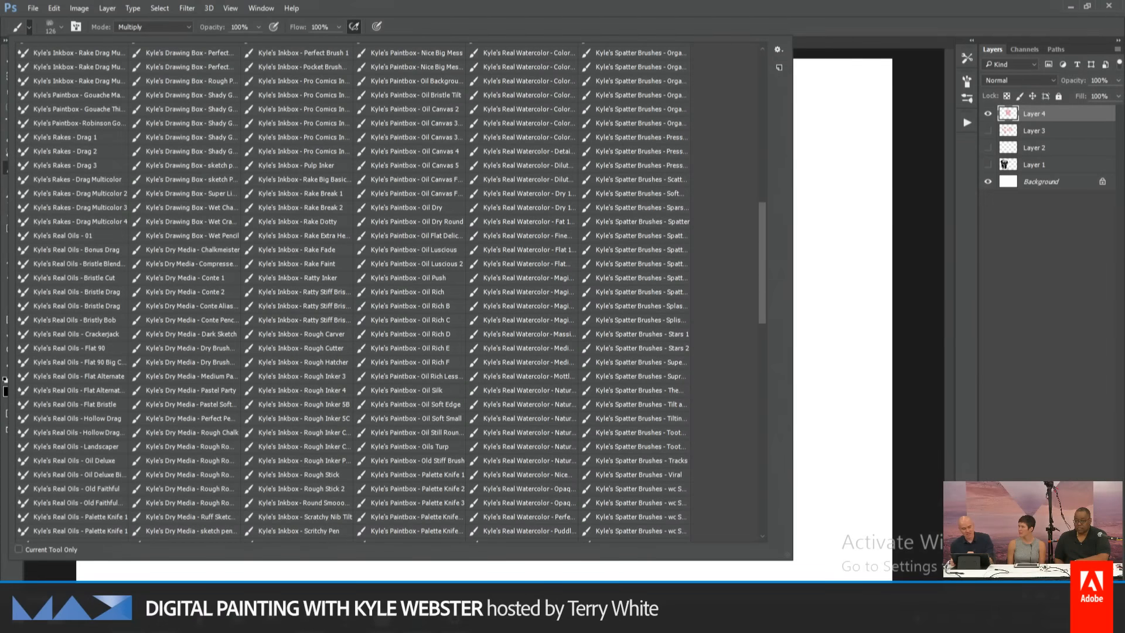
{"action": "scroll", "coordinate": [389, 293], "scroll_direction": "down", "scroll_amount": 20}
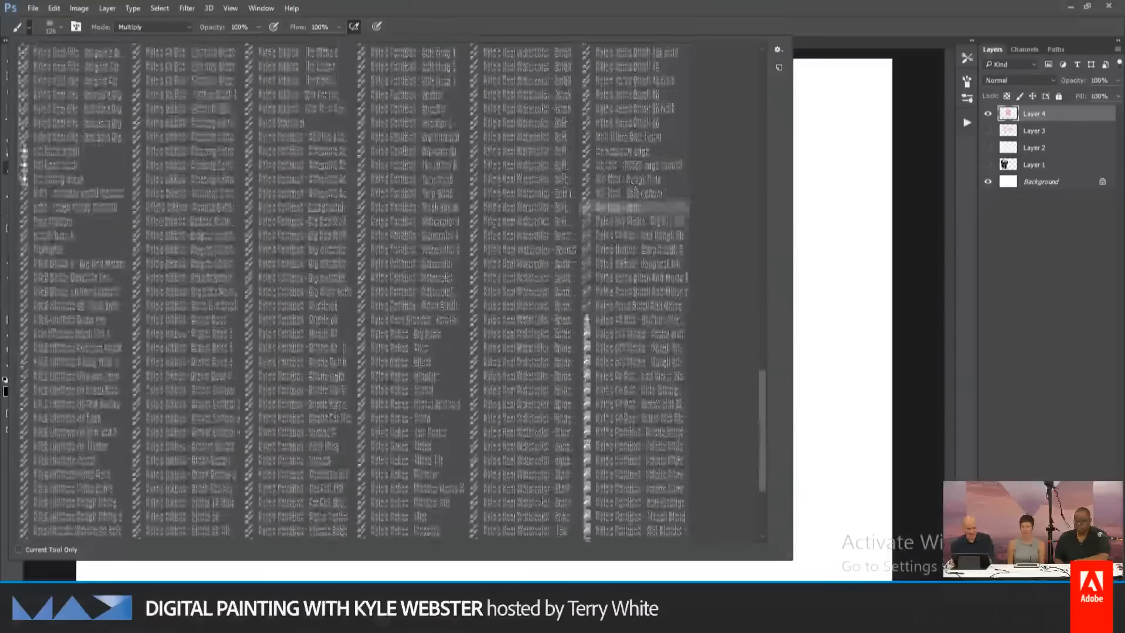
{"action": "scroll", "coordinate": [390, 292], "scroll_direction": "down", "scroll_amount": 1}
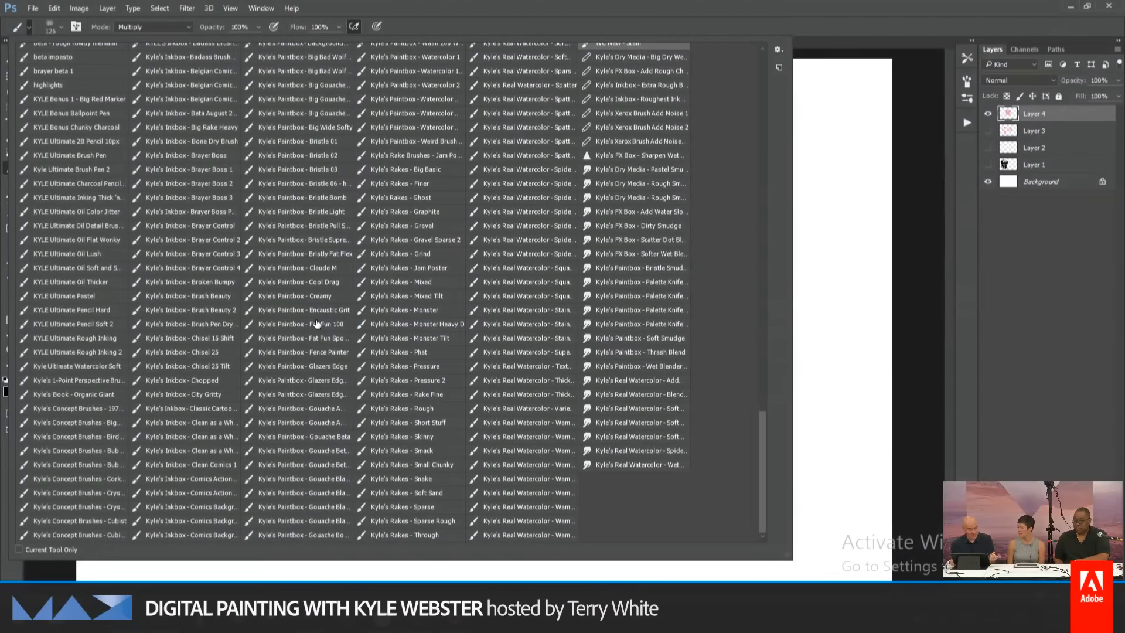
{"action": "double_click", "coordinate": [401, 269]}
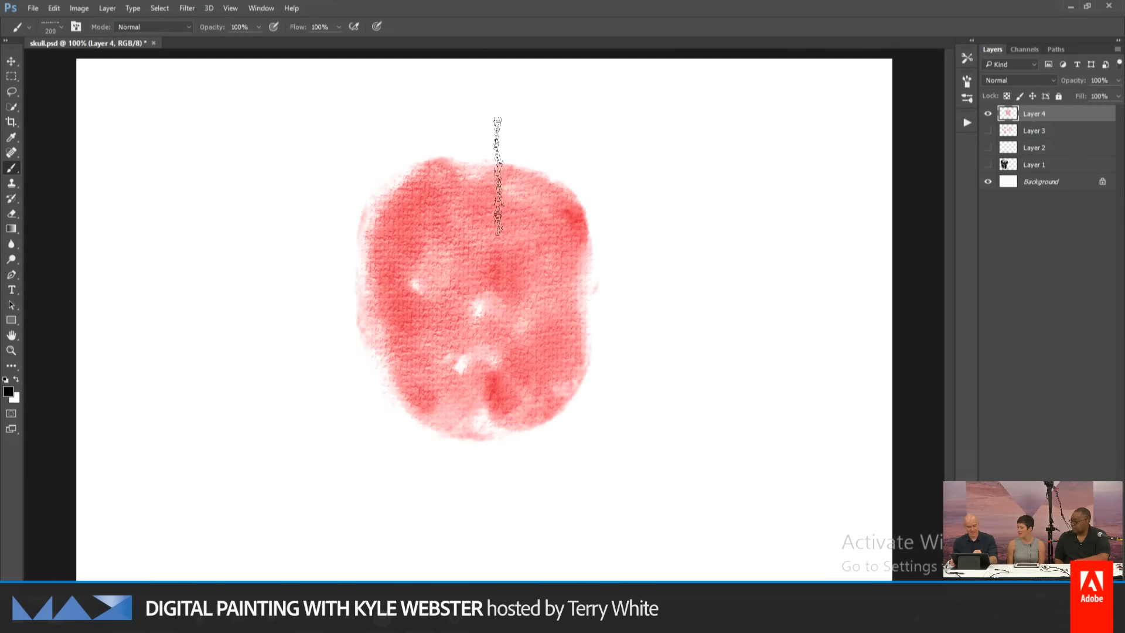
Paint curved black rake strokes across the upper half of the red shape and a short mark above its upper-right corner.
{"action": "mouse_move", "coordinate": [498, 176]}
{"action": "left_mouse_down"}
{"action": "mouse_move", "coordinate": [453, 265]}
{"action": "mouse_move", "coordinate": [472, 201]}
{"action": "mouse_move", "coordinate": [518, 160]}
{"action": "mouse_move", "coordinate": [510, 207]}
{"action": "mouse_move", "coordinate": [415, 265]}
{"action": "mouse_move", "coordinate": [453, 189]}
{"action": "mouse_move", "coordinate": [442, 180]}
{"action": "mouse_move", "coordinate": [368, 209]}
{"action": "left_mouse_up"}
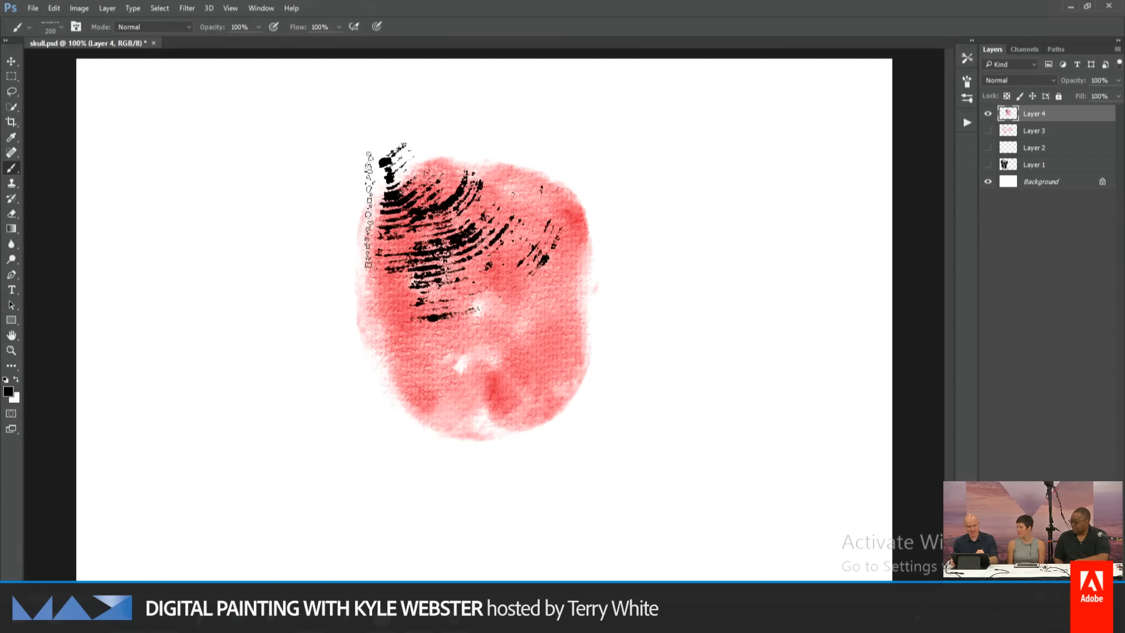
{"action": "left_click_drag", "start_coordinate": [530, 186], "coordinate": [410, 269]}
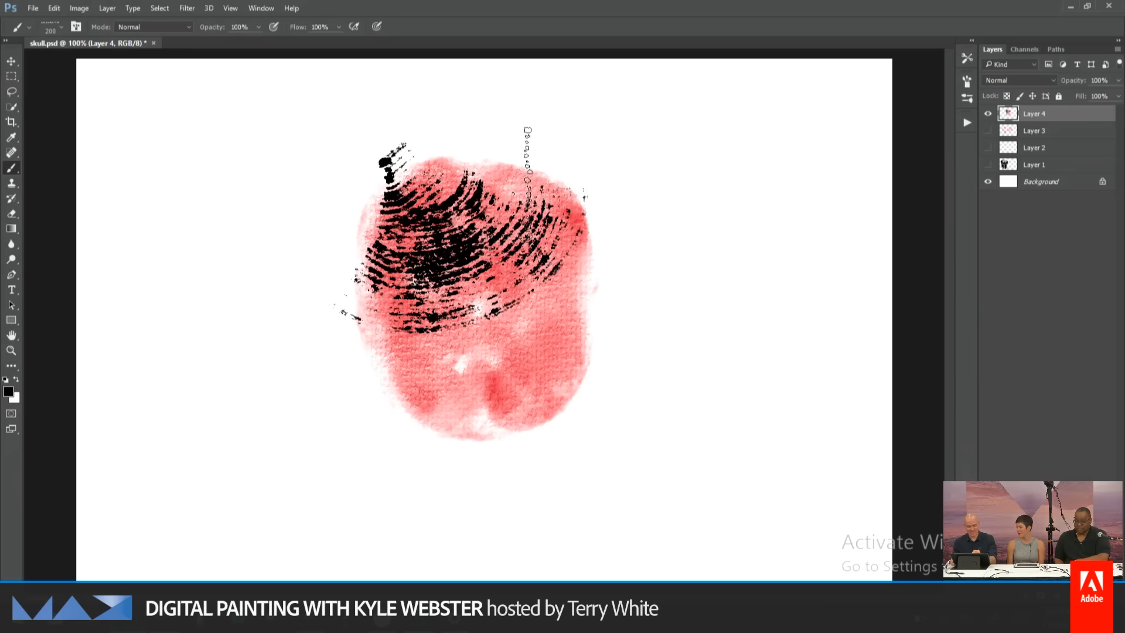
{"action": "left_click", "coordinate": [515, 155]}
Reduce the rake brush size to 150 pixels.
{"action": "key", "text": "bracketleft"}
{"action": "key", "text": "bracketleft"}
{"action": "key", "text": "bracketleft"}
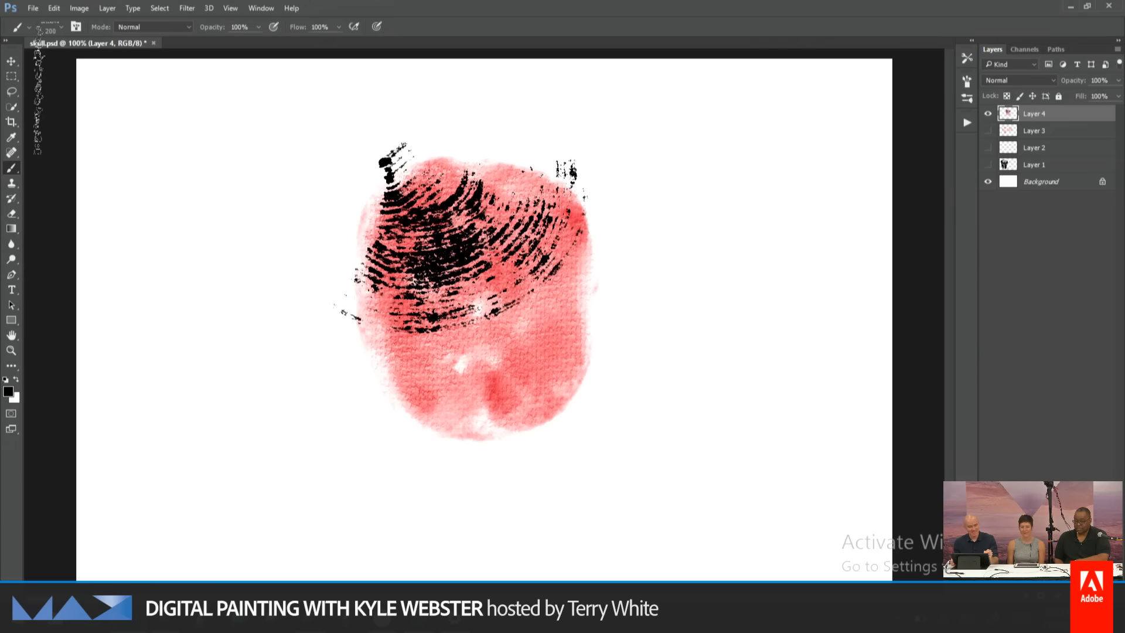
{"action": "key", "text": "bracketright"}
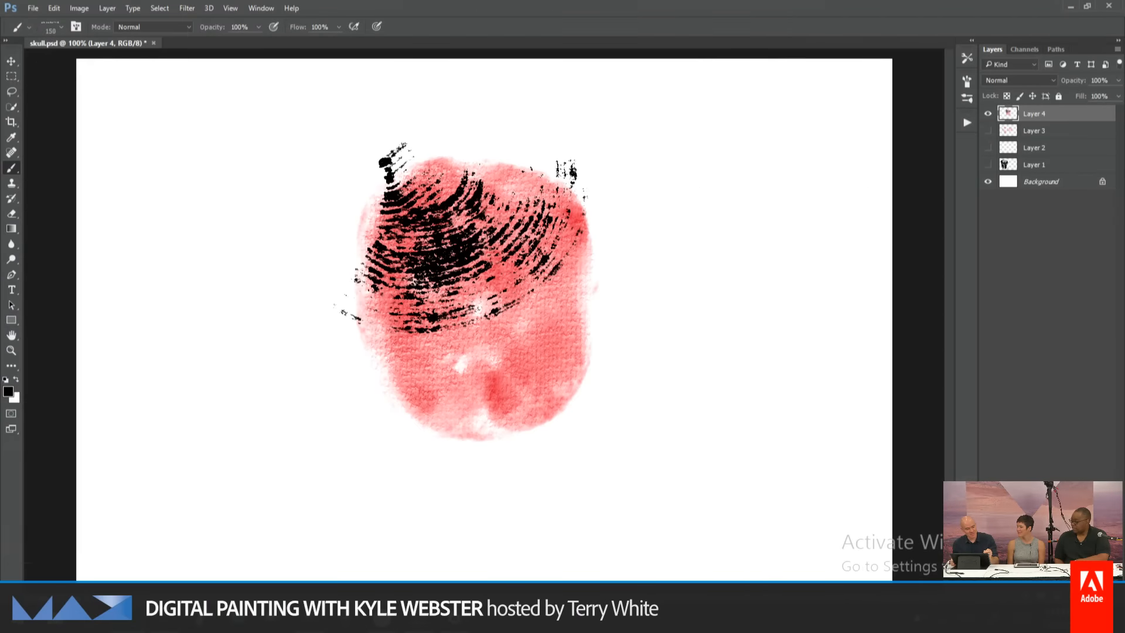
Browse the tool presets and choose the first Kyle's Inkbox - Leaky Fountain brush.
{"action": "key", "text": "bracketleft"}
{"action": "key", "text": "bracketleft"}
{"action": "key", "text": "bracketleft"}
{"action": "left_click", "coordinate": [28, 27]}
{"action": "left_click", "coordinate": [29, 27]}
{"action": "key", "text": "bracketright"}
{"action": "left_click", "coordinate": [29, 27]}
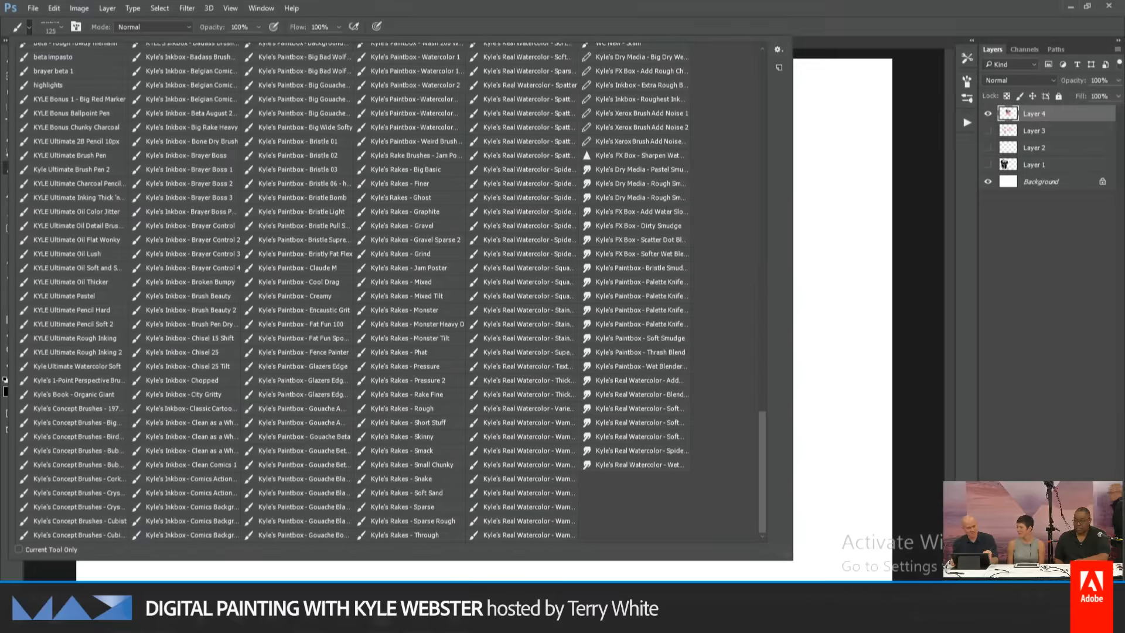
{"action": "scroll", "coordinate": [387, 292], "scroll_direction": "up", "scroll_amount": 10}
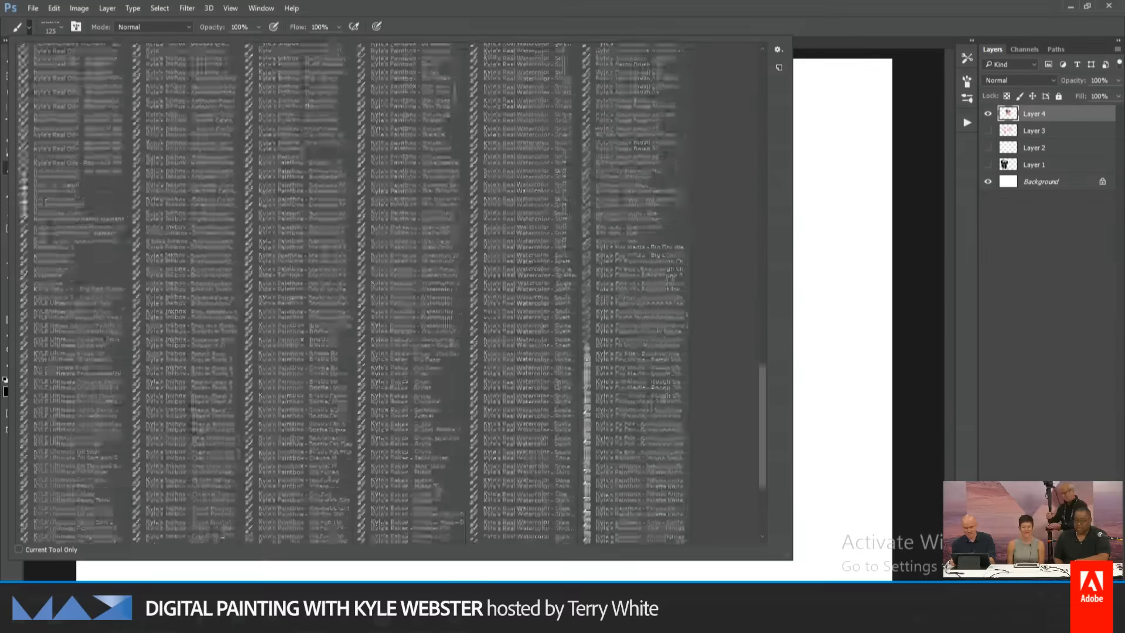
{"action": "scroll", "coordinate": [721, 157], "scroll_direction": "up", "scroll_amount": 15}
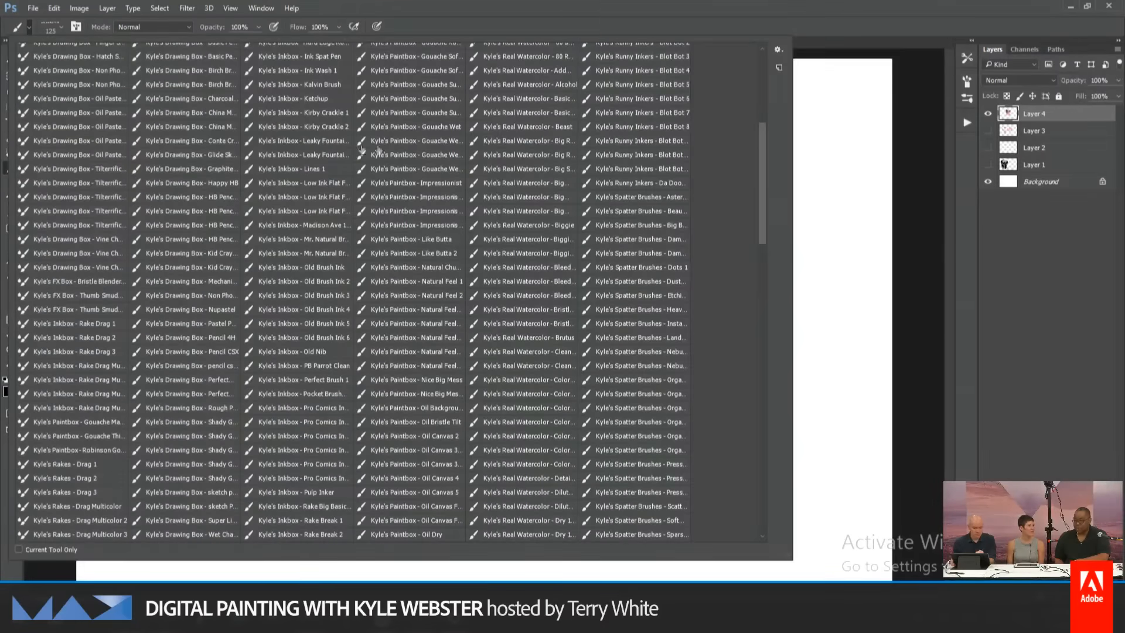
{"action": "left_click", "coordinate": [276, 142]}
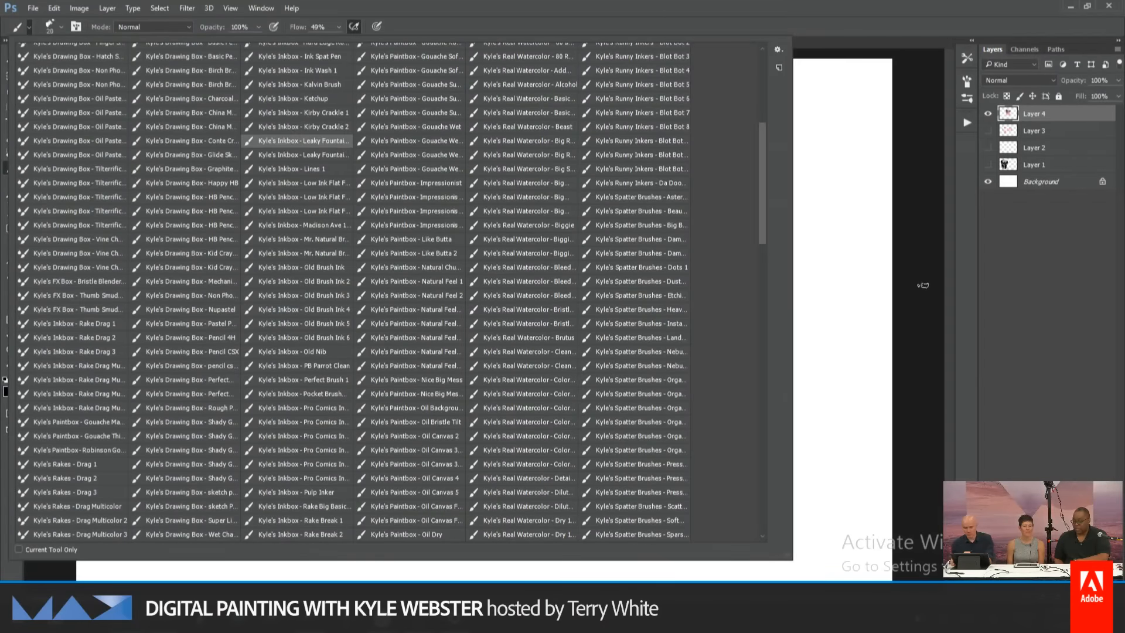
{"action": "left_click", "coordinate": [869, 352]}
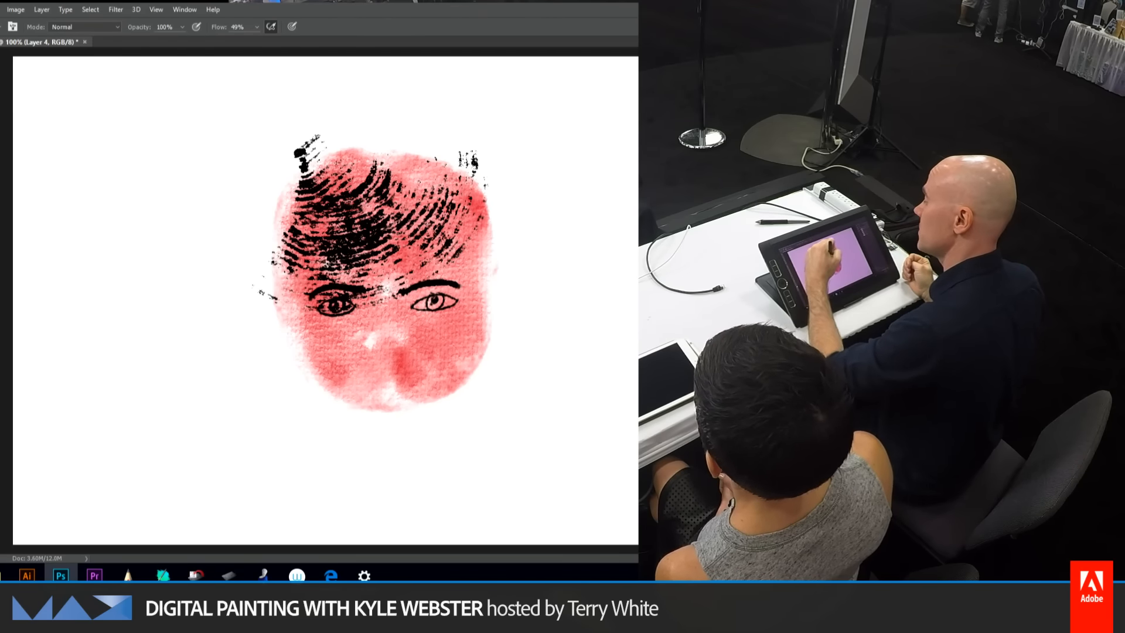
Draw a black ink nose, a wide toothy grin and two ears with inner curves on the red face.
{"action": "mouse_move", "coordinate": [358, 288]}
{"action": "left_mouse_down"}
{"action": "mouse_move", "coordinate": [381, 347]}
{"action": "mouse_move", "coordinate": [396, 347]}
{"action": "mouse_move", "coordinate": [398, 289]}
{"action": "left_mouse_up"}
{"action": "left_click_drag", "start_coordinate": [333, 363], "coordinate": [434, 351]}
{"action": "left_click_drag", "start_coordinate": [339, 366], "coordinate": [385, 377]}
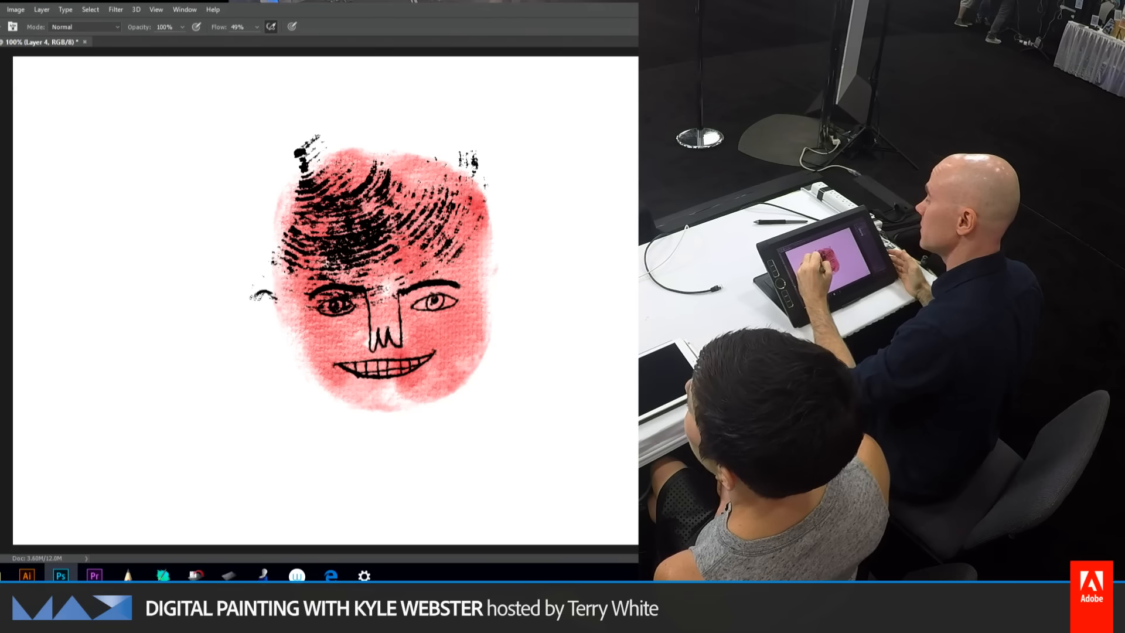
{"action": "mouse_move", "coordinate": [496, 286]}
{"action": "left_mouse_down"}
{"action": "mouse_move", "coordinate": [519, 291]}
{"action": "mouse_move", "coordinate": [518, 321]}
{"action": "mouse_move", "coordinate": [485, 345]}
{"action": "left_mouse_up"}
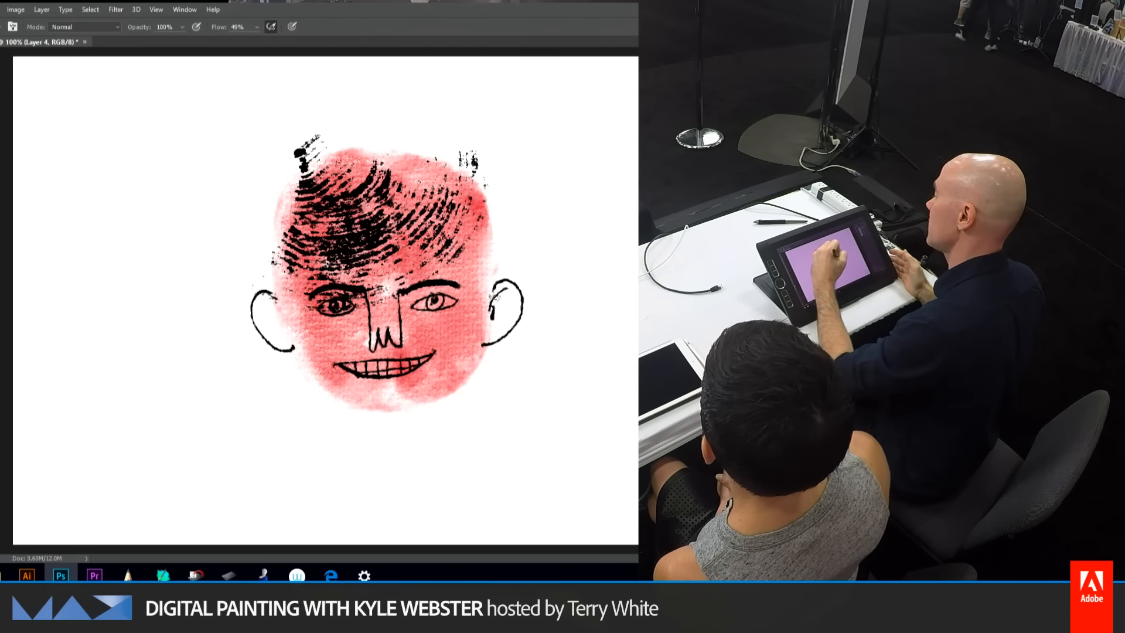
{"action": "left_click_drag", "start_coordinate": [494, 297], "coordinate": [494, 331]}
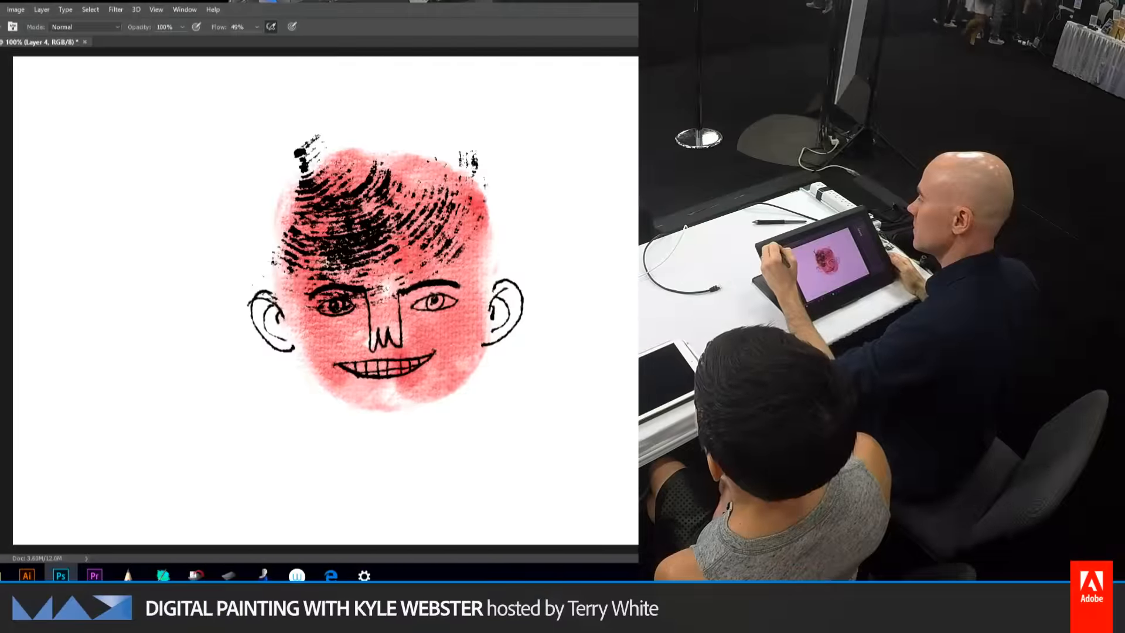
{"action": "left_click", "coordinate": [1, 26]}
{"action": "mouse_move", "coordinate": [637, 211]}
{"action": "left_mouse_down"}
{"action": "mouse_move", "coordinate": [638, 258]}
{"action": "mouse_move", "coordinate": [638, 117]}
{"action": "left_mouse_up"}
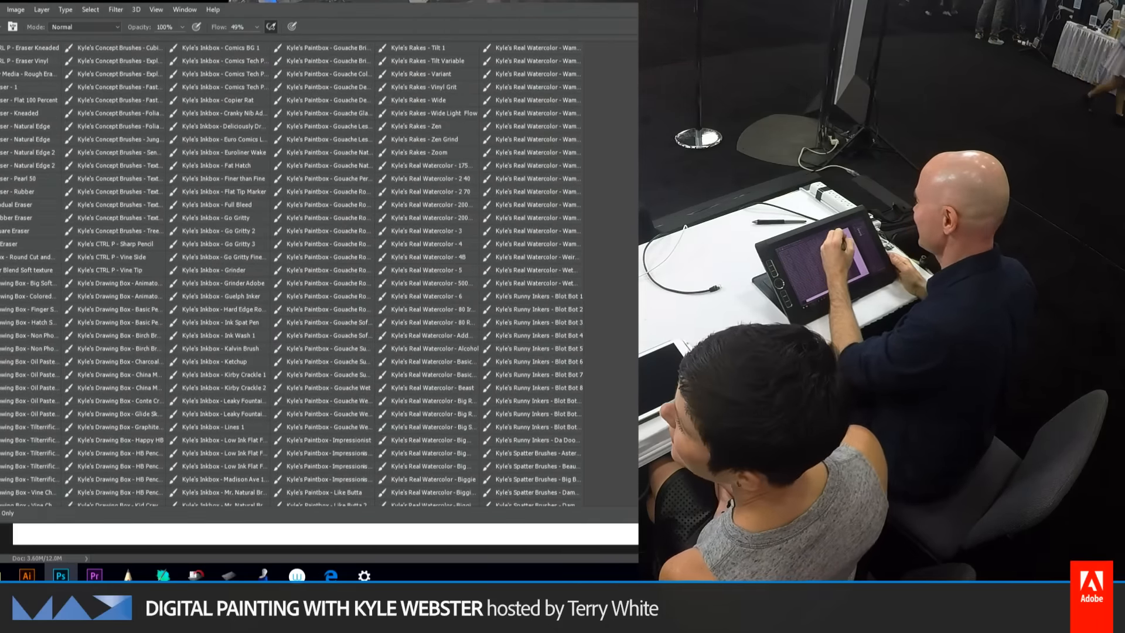
{"action": "mouse_move", "coordinate": [637, 117]}
{"action": "left_mouse_down"}
{"action": "mouse_move", "coordinate": [637, 182]}
{"action": "mouse_move", "coordinate": [638, 169]}
{"action": "left_mouse_up"}
{"action": "key", "text": "Escape"}
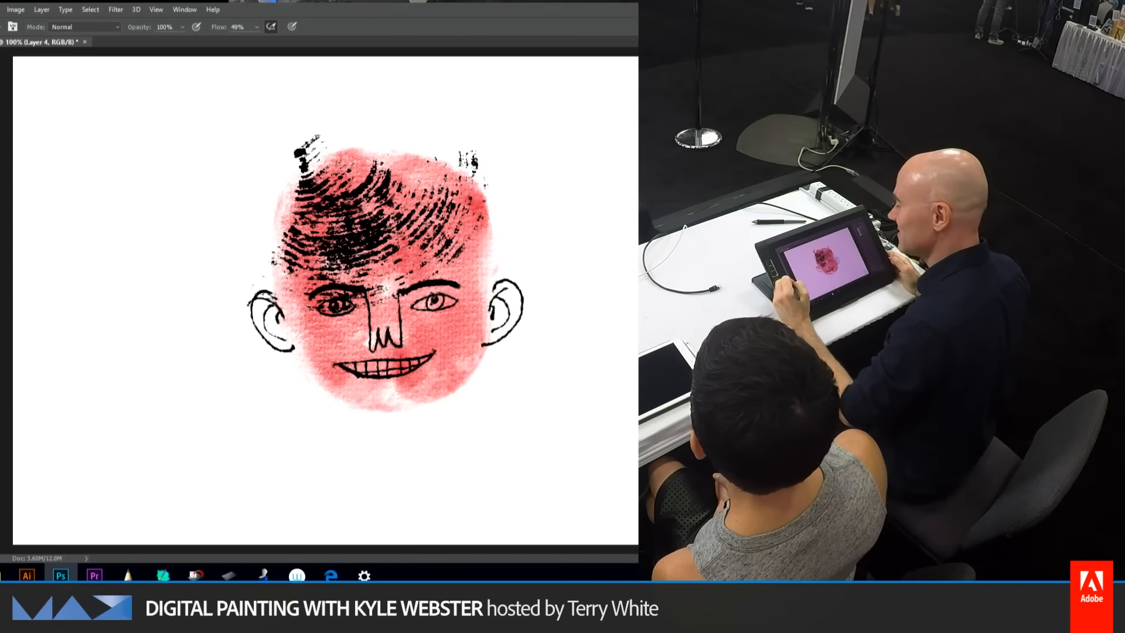
Set the foreground colour to a bright orange.
{"action": "left_click", "coordinate": [1, 375]}
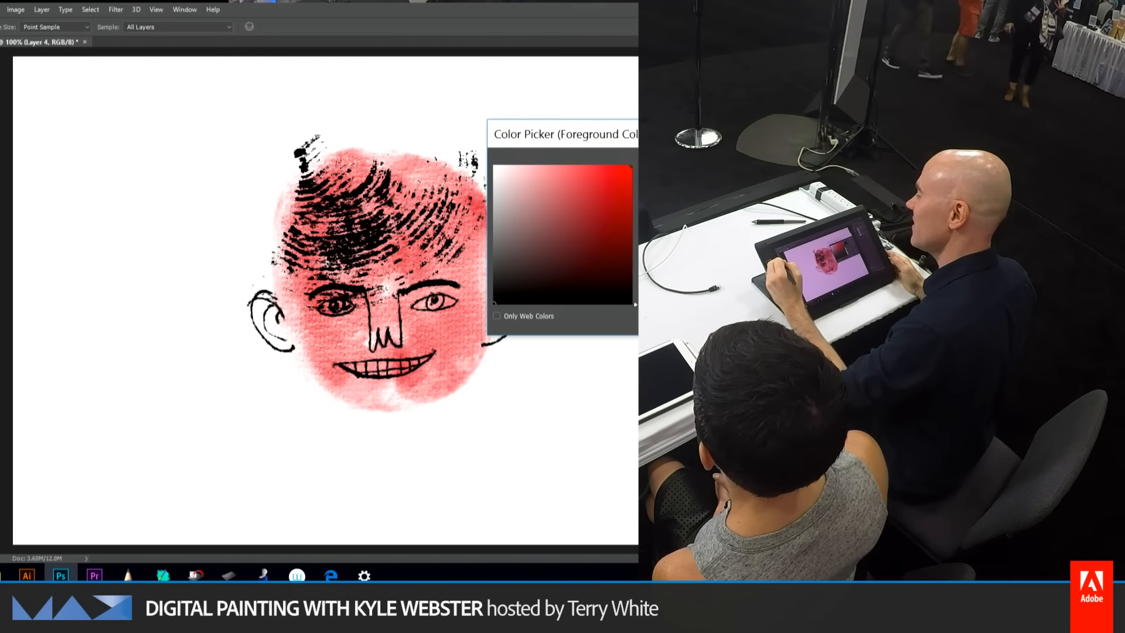
{"action": "left_click", "coordinate": [645, 296]}
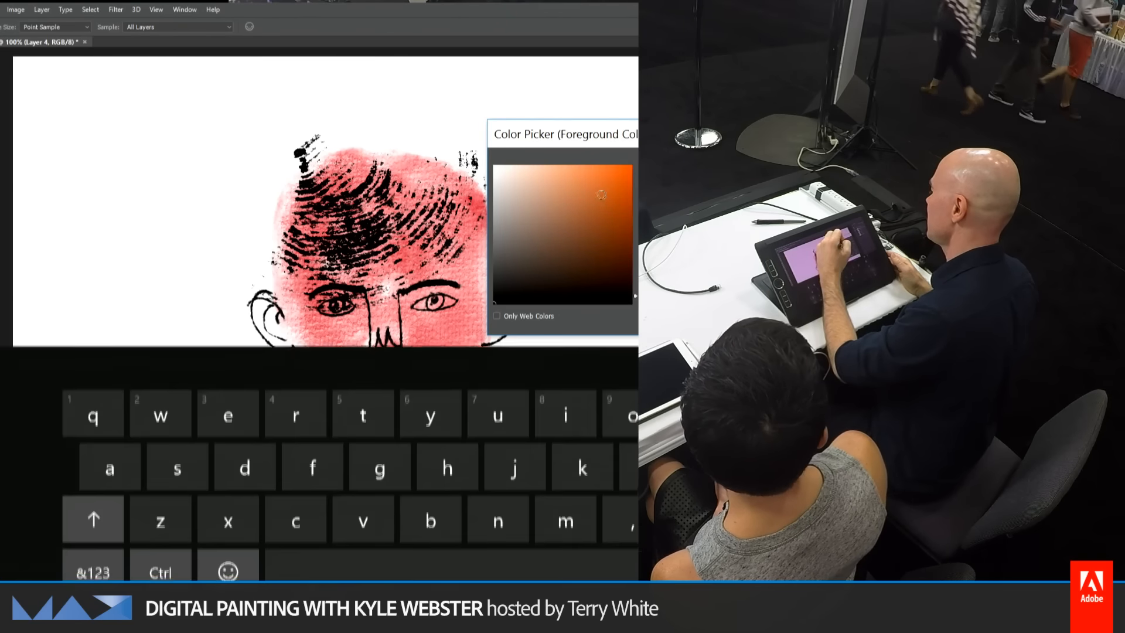
{"action": "left_click", "coordinate": [609, 177]}
{"action": "left_click", "coordinate": [755, 170]}
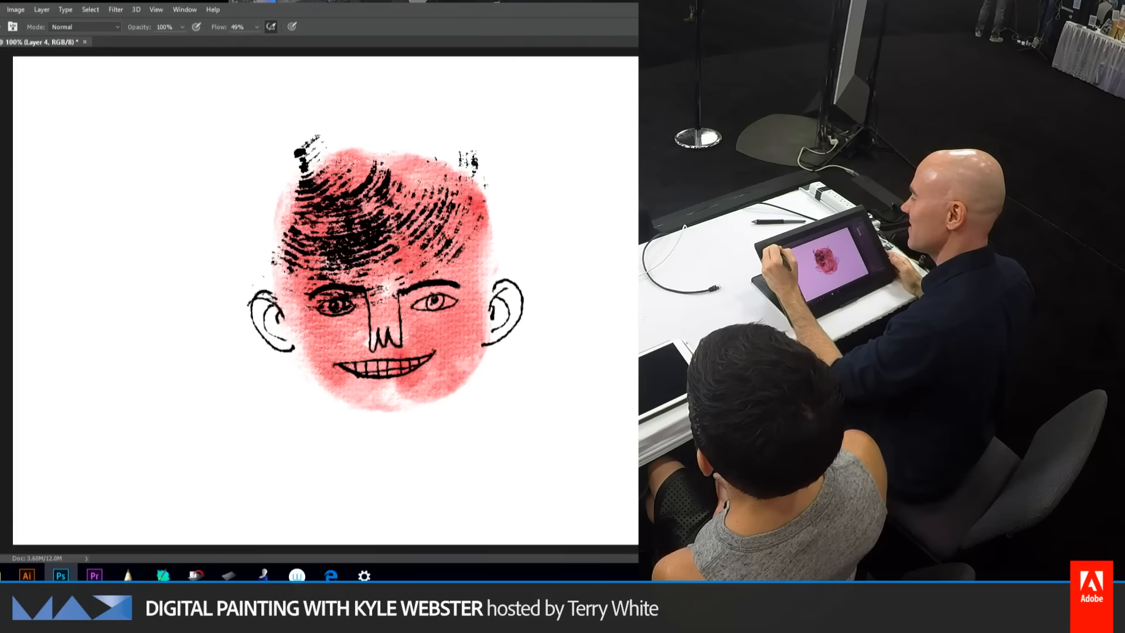
Choose the Oils - Bristle Drag mixer brush preset and paint a block of orange strokes to the right of the face.
{"action": "key", "text": "Escape"}
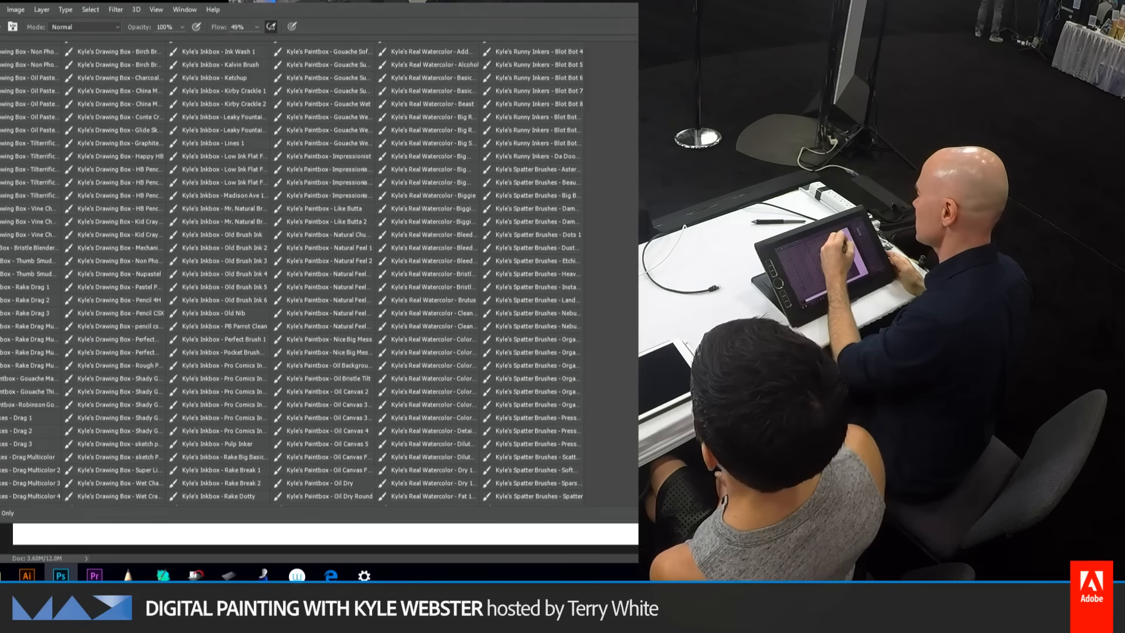
{"action": "scroll", "coordinate": [319, 273], "scroll_direction": "up", "scroll_amount": 8}
{"action": "scroll", "coordinate": [320, 273], "scroll_direction": "down", "scroll_amount": 4}
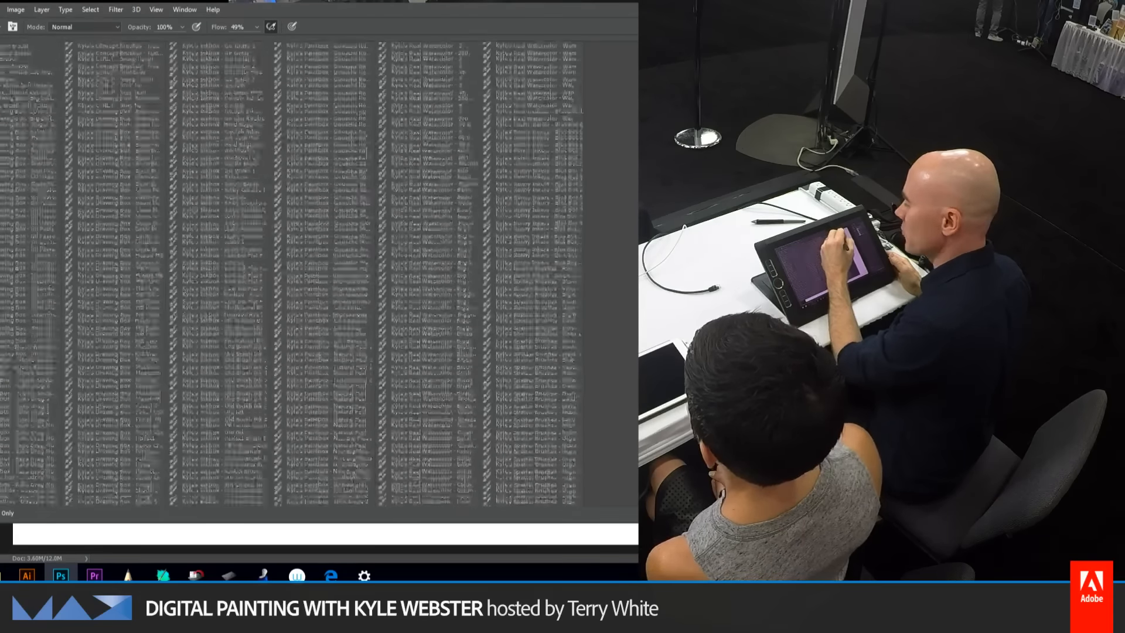
{"action": "scroll", "coordinate": [319, 273], "scroll_direction": "down", "scroll_amount": 8}
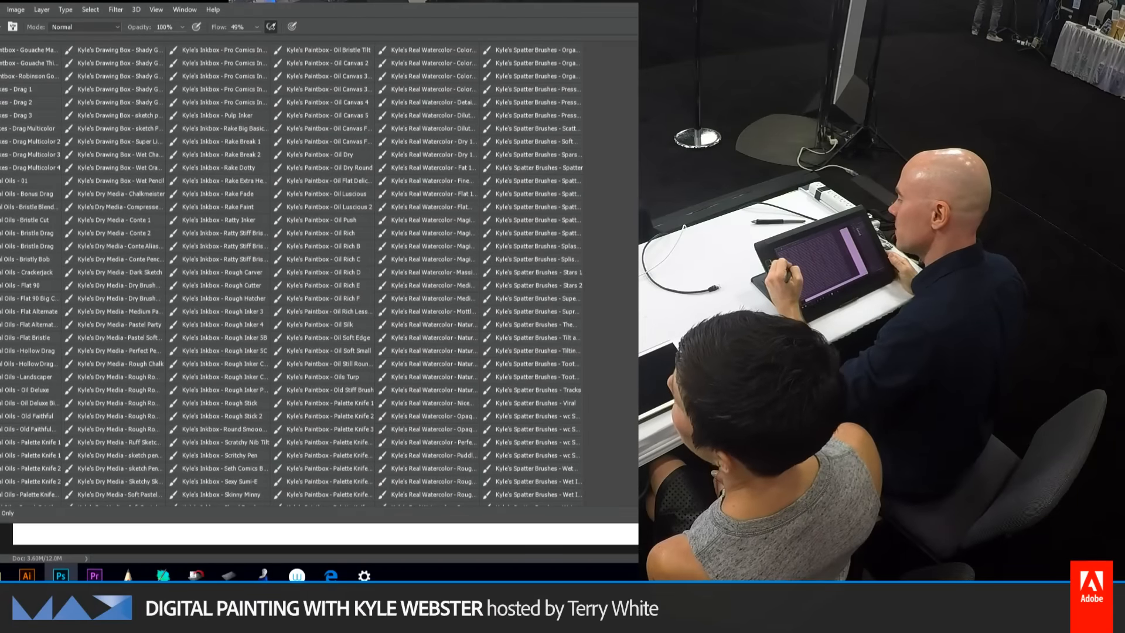
{"action": "left_click", "coordinate": [28, 246]}
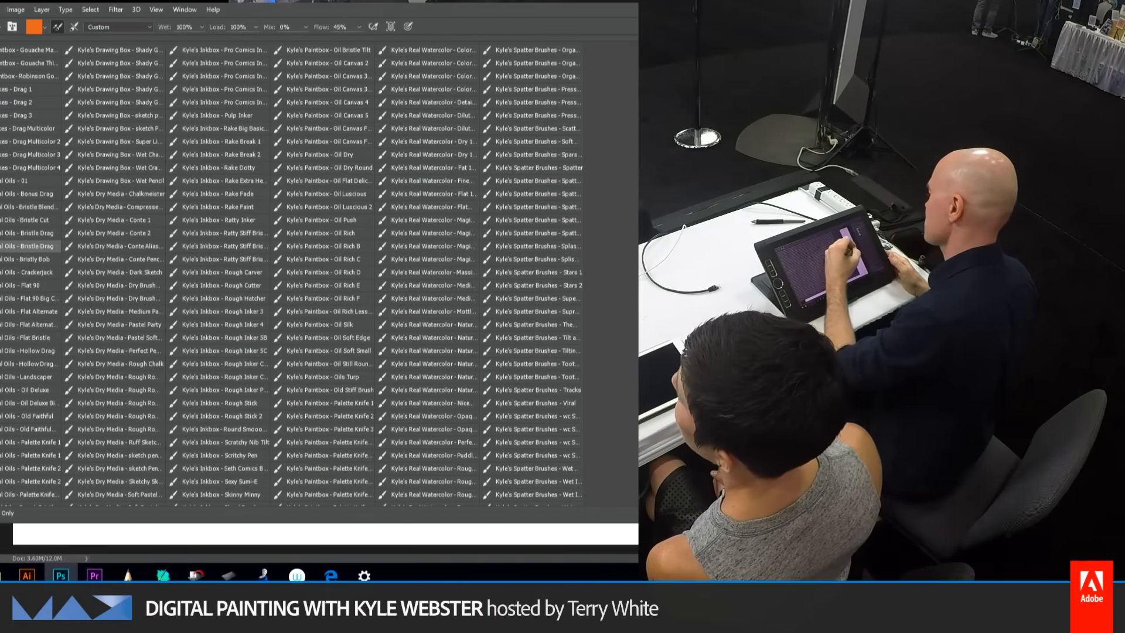
{"action": "left_click", "coordinate": [637, 263]}
{"action": "mouse_move", "coordinate": [636, 328]}
{"action": "left_mouse_down"}
{"action": "mouse_move", "coordinate": [626, 404]}
{"action": "mouse_move", "coordinate": [610, 299]}
{"action": "mouse_move", "coordinate": [632, 179]}
{"action": "mouse_move", "coordinate": [612, 252]}
{"action": "mouse_move", "coordinate": [546, 226]}
{"action": "left_mouse_up"}
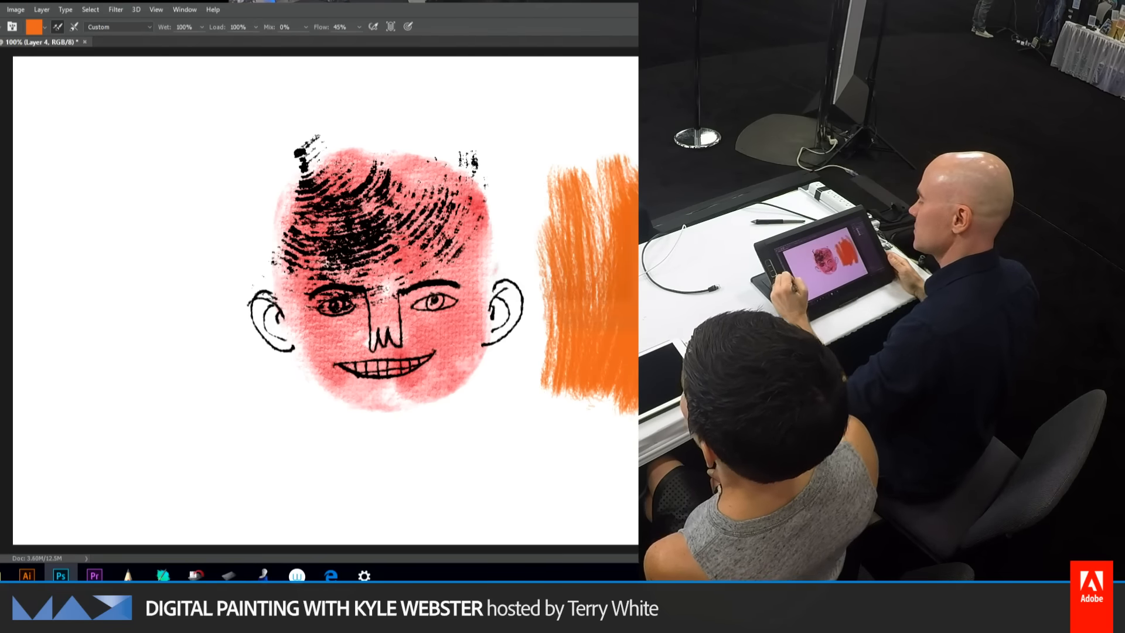
Change the foreground colour to bright yellow and blend yellow strokes into the orange block, reaching the face's right-hand ear.
{"action": "left_click", "coordinate": [1, 358]}
{"action": "left_click", "coordinate": [639, 281]}
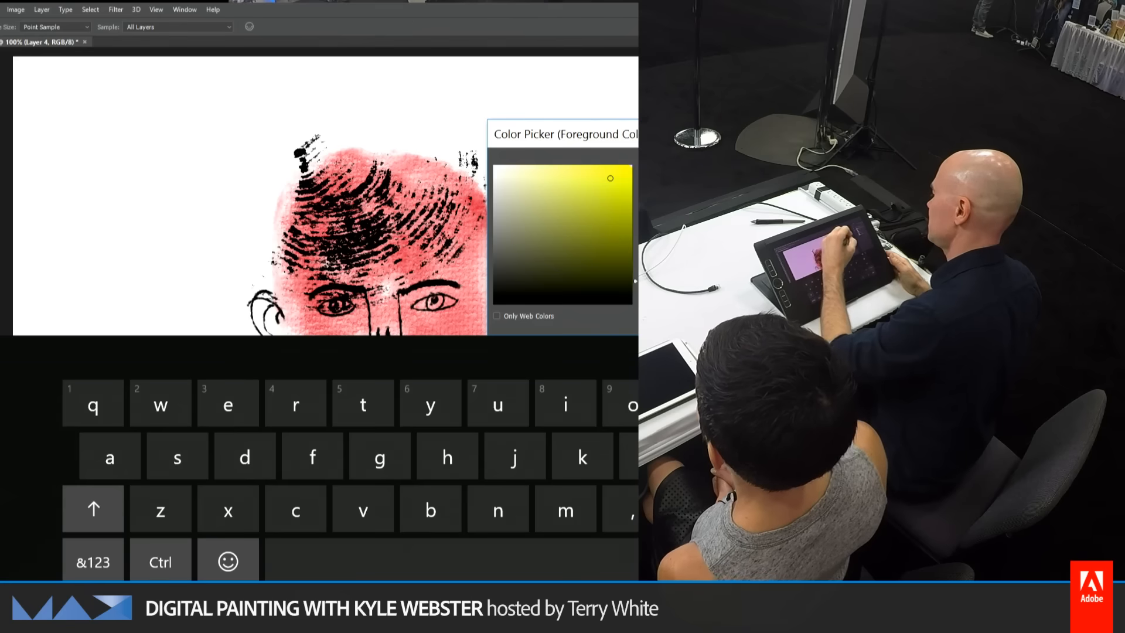
{"action": "left_click", "coordinate": [747, 170]}
{"action": "mouse_move", "coordinate": [636, 316]}
{"action": "left_mouse_down"}
{"action": "mouse_move", "coordinate": [604, 363]}
{"action": "mouse_move", "coordinate": [567, 195]}
{"action": "mouse_move", "coordinate": [511, 181]}
{"action": "mouse_move", "coordinate": [580, 230]}
{"action": "mouse_move", "coordinate": [629, 161]}
{"action": "mouse_move", "coordinate": [637, 328]}
{"action": "mouse_move", "coordinate": [612, 212]}
{"action": "mouse_move", "coordinate": [520, 381]}
{"action": "mouse_move", "coordinate": [497, 277]}
{"action": "left_mouse_up"}
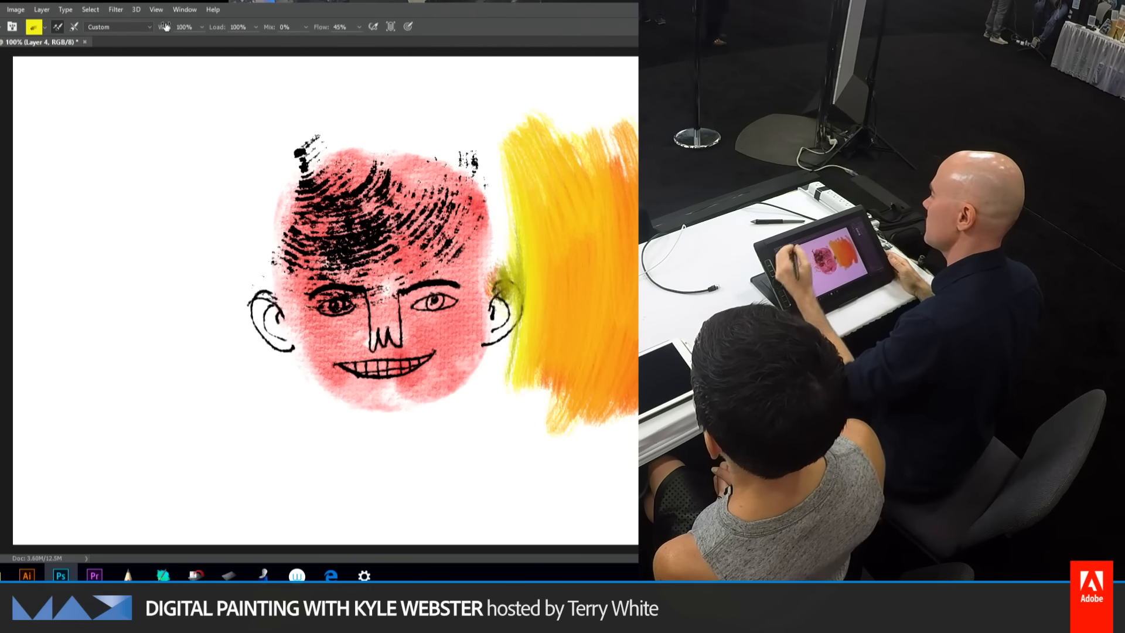
Smear the wet paint across the hair, the face and the left-hand ear, and blend the yellow-orange block further.
{"action": "mouse_move", "coordinate": [411, 229]}
{"action": "left_mouse_down"}
{"action": "mouse_move", "coordinate": [379, 241]}
{"action": "mouse_move", "coordinate": [358, 234]}
{"action": "mouse_move", "coordinate": [410, 240]}
{"action": "mouse_move", "coordinate": [380, 178]}
{"action": "mouse_move", "coordinate": [369, 287]}
{"action": "mouse_move", "coordinate": [398, 322]}
{"action": "mouse_move", "coordinate": [403, 267]}
{"action": "mouse_move", "coordinate": [454, 287]}
{"action": "mouse_move", "coordinate": [448, 263]}
{"action": "mouse_move", "coordinate": [470, 337]}
{"action": "mouse_move", "coordinate": [404, 396]}
{"action": "left_mouse_up"}
{"action": "mouse_move", "coordinate": [311, 323]}
{"action": "left_mouse_down"}
{"action": "mouse_move", "coordinate": [287, 283]}
{"action": "mouse_move", "coordinate": [296, 309]}
{"action": "mouse_move", "coordinate": [308, 270]}
{"action": "mouse_move", "coordinate": [293, 280]}
{"action": "mouse_move", "coordinate": [285, 323]}
{"action": "mouse_move", "coordinate": [252, 310]}
{"action": "mouse_move", "coordinate": [233, 318]}
{"action": "mouse_move", "coordinate": [257, 271]}
{"action": "mouse_move", "coordinate": [218, 282]}
{"action": "left_mouse_up"}
{"action": "mouse_move", "coordinate": [615, 308]}
{"action": "left_mouse_down"}
{"action": "mouse_move", "coordinate": [579, 321]}
{"action": "mouse_move", "coordinate": [604, 415]}
{"action": "mouse_move", "coordinate": [621, 362]}
{"action": "mouse_move", "coordinate": [632, 207]}
{"action": "mouse_move", "coordinate": [630, 248]}
{"action": "mouse_move", "coordinate": [587, 174]}
{"action": "left_mouse_up"}
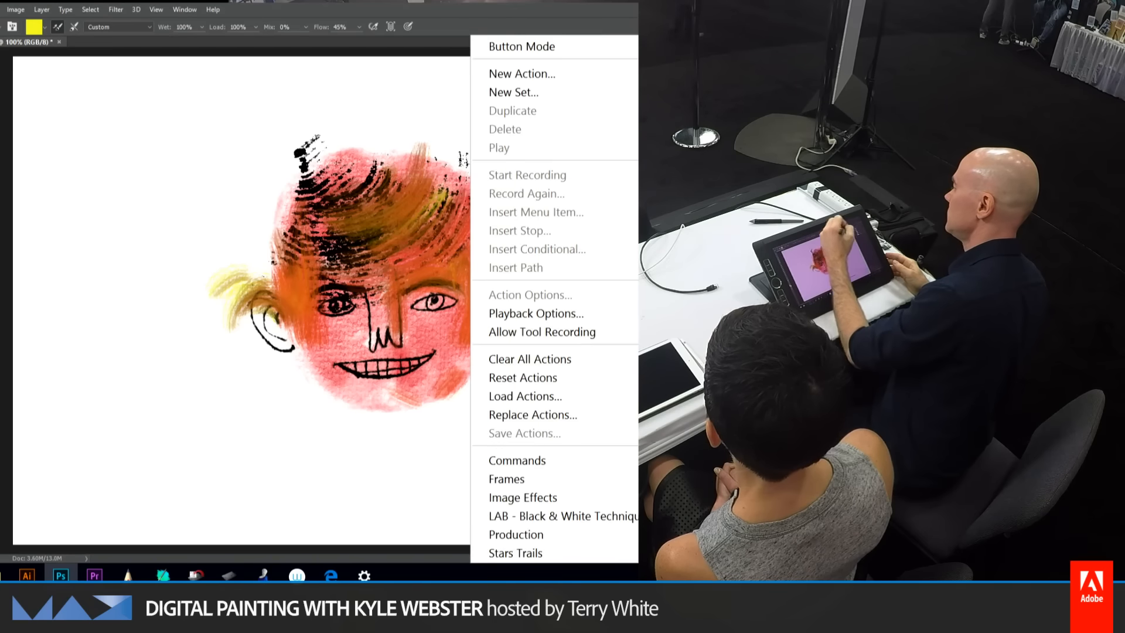
{"action": "left_click", "coordinate": [525, 396]}
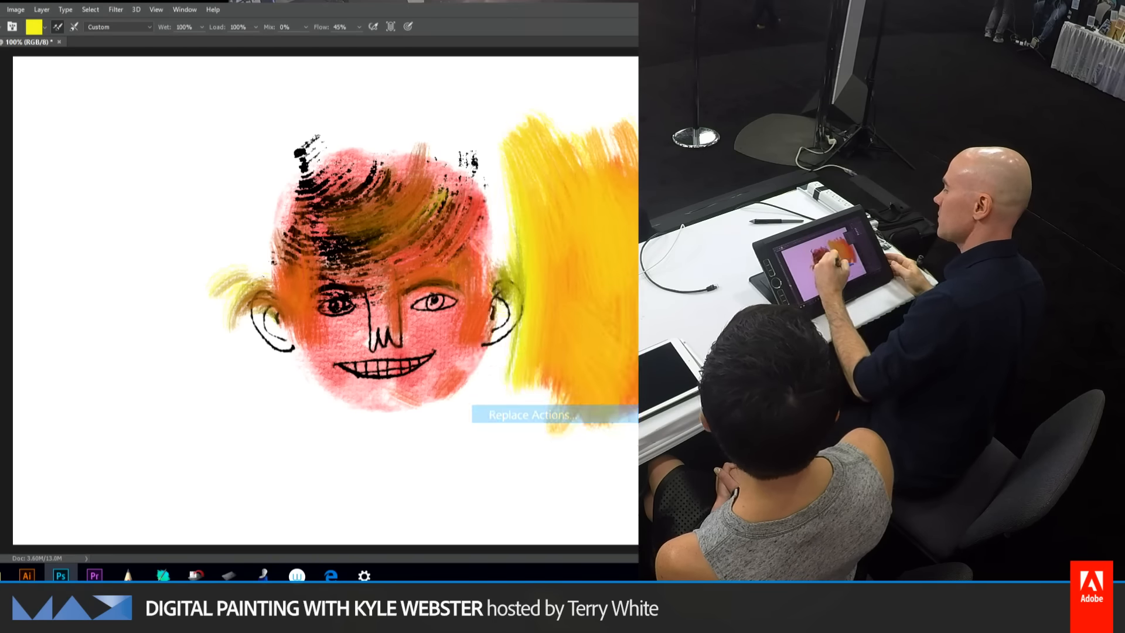
{"action": "left_click_drag", "start_coordinate": [89, 155], "coordinate": [89, 126]}
{"action": "type", "text": "]]][[[[]]]]]]]]]]]]"}
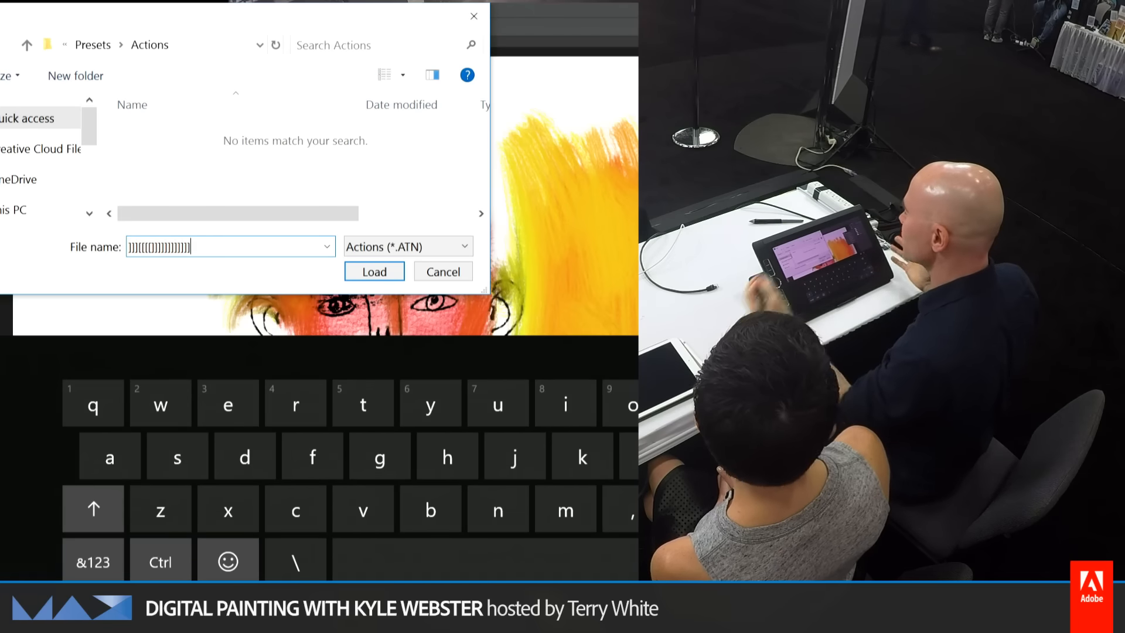
{"action": "left_click", "coordinate": [384, 272]}
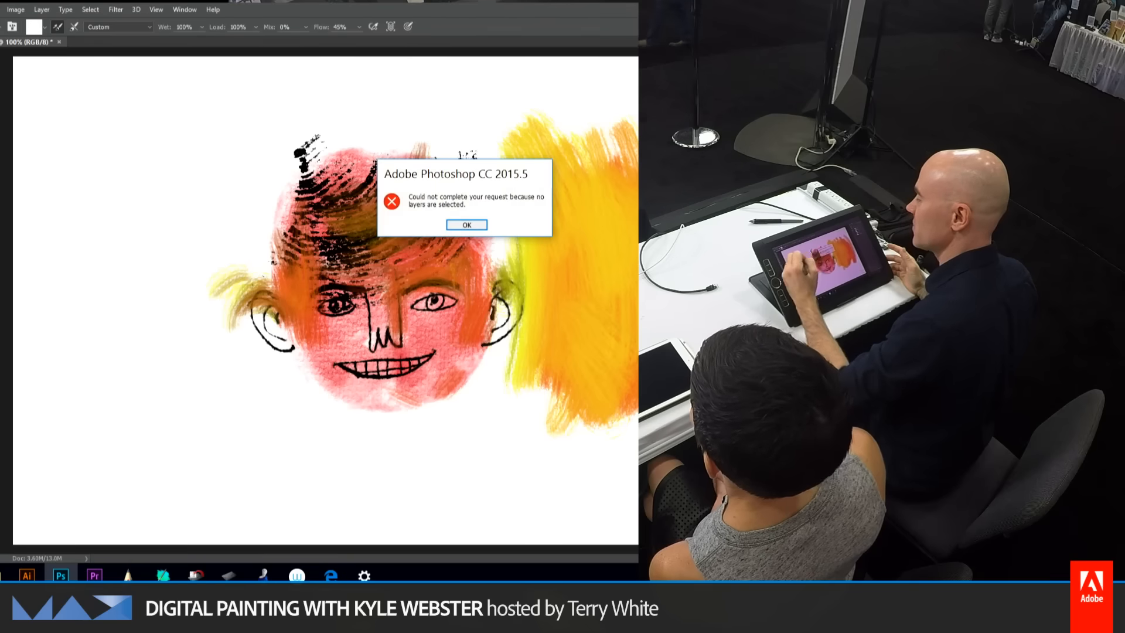
{"action": "left_click", "coordinate": [465, 223]}
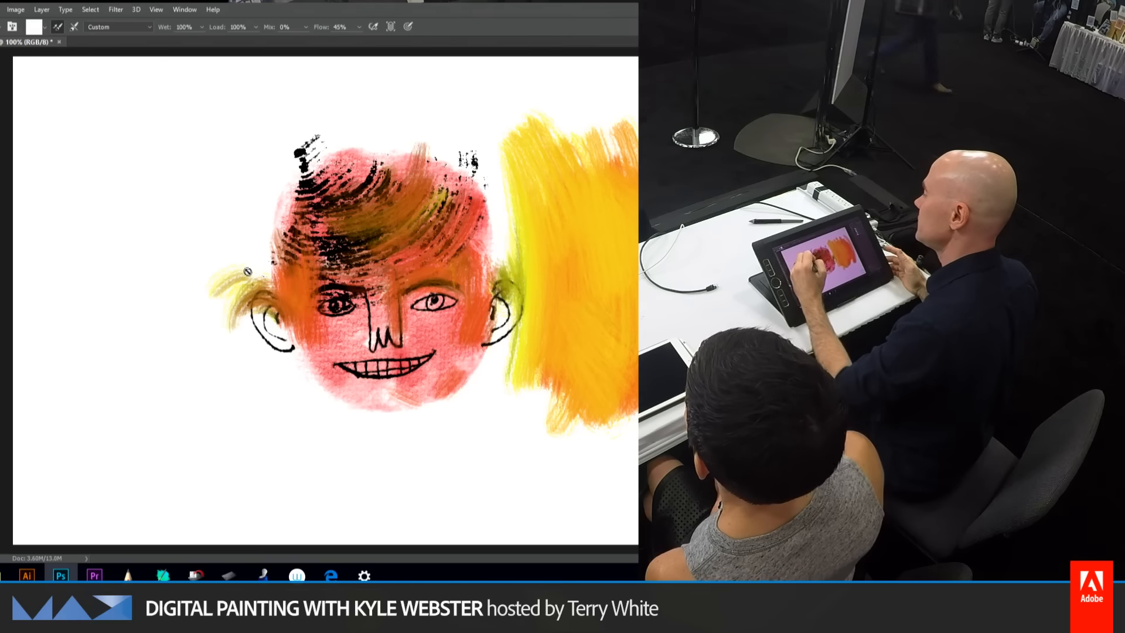
Reselect Layer 4 and smear pale strokes outward from the left-hand ear and along the left edge of the head.
{"action": "left_click", "coordinate": [820, 172]}
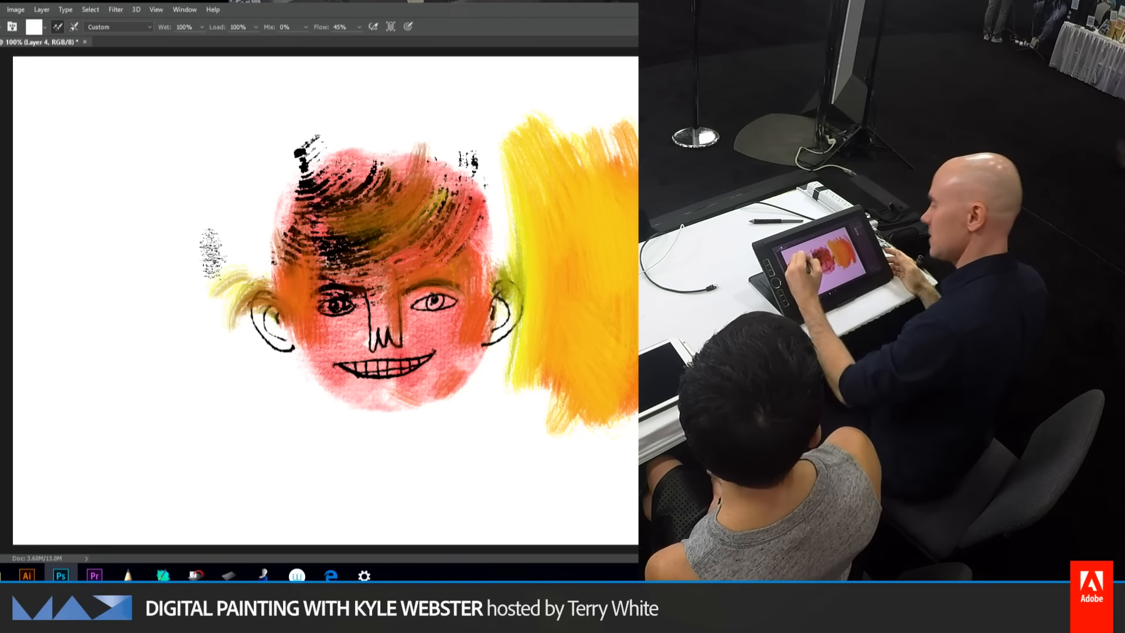
{"action": "mouse_move", "coordinate": [234, 263]}
{"action": "left_mouse_down"}
{"action": "mouse_move", "coordinate": [227, 290]}
{"action": "mouse_move", "coordinate": [208, 252]}
{"action": "mouse_move", "coordinate": [247, 130]}
{"action": "mouse_move", "coordinate": [338, 113]}
{"action": "mouse_move", "coordinate": [226, 222]}
{"action": "mouse_move", "coordinate": [270, 433]}
{"action": "left_mouse_up"}
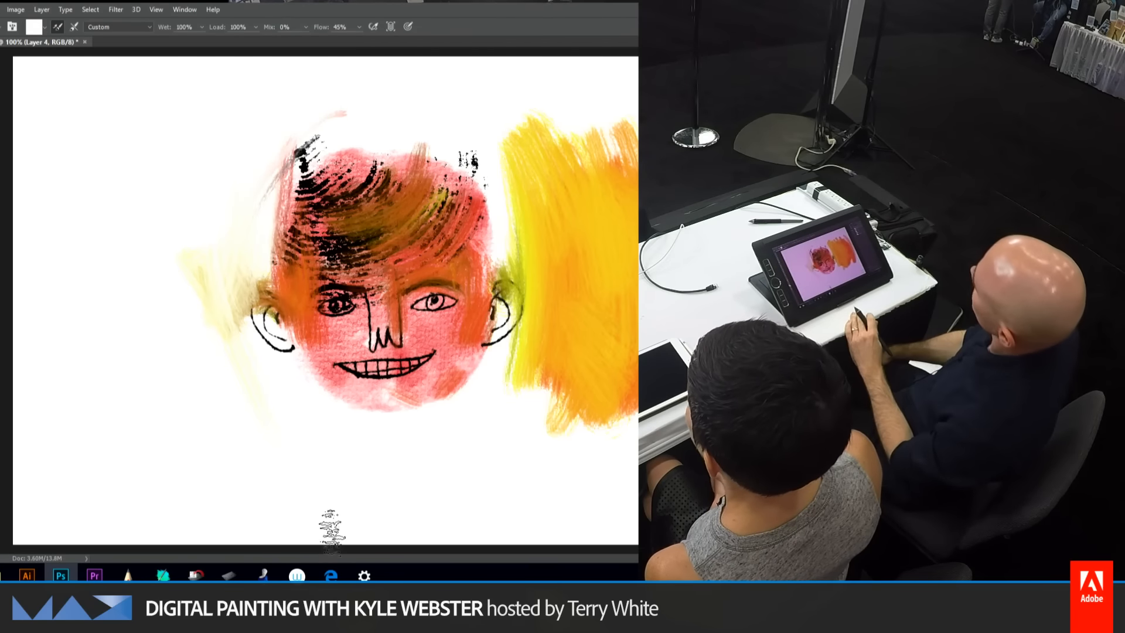